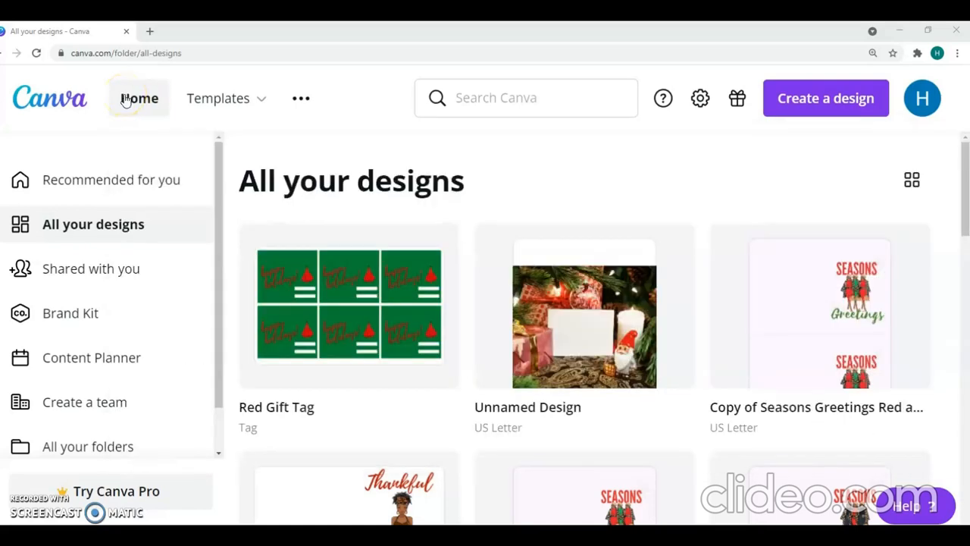
Create a blank YouTube Thumbnail design (1280 × 720 px) by searching the design types for "thumb"
left_click(125, 101)
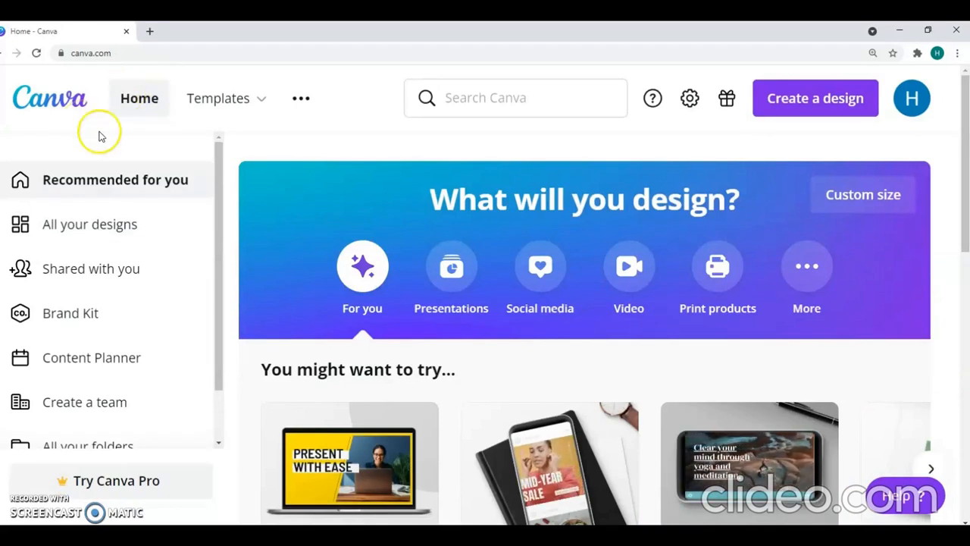
mouse_move(144, 109)
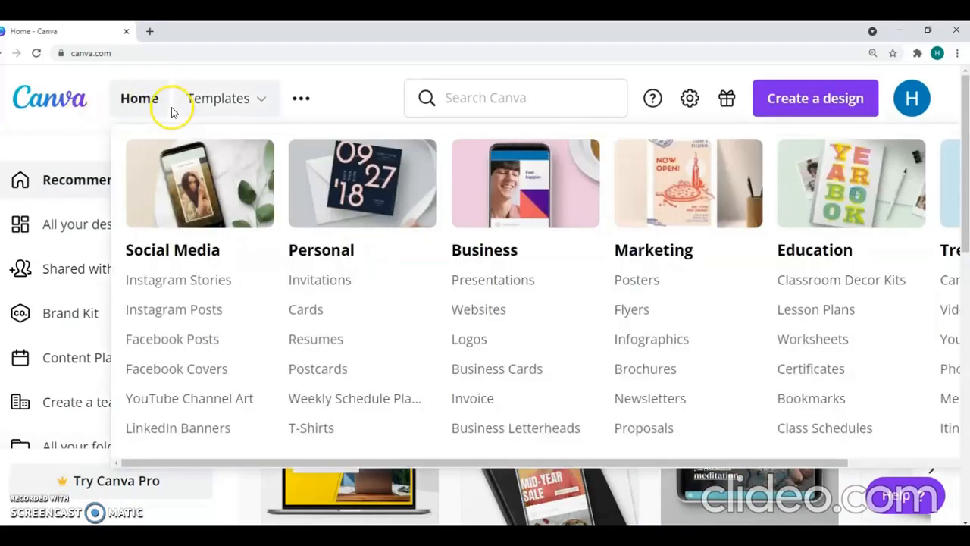
left_click(815, 99)
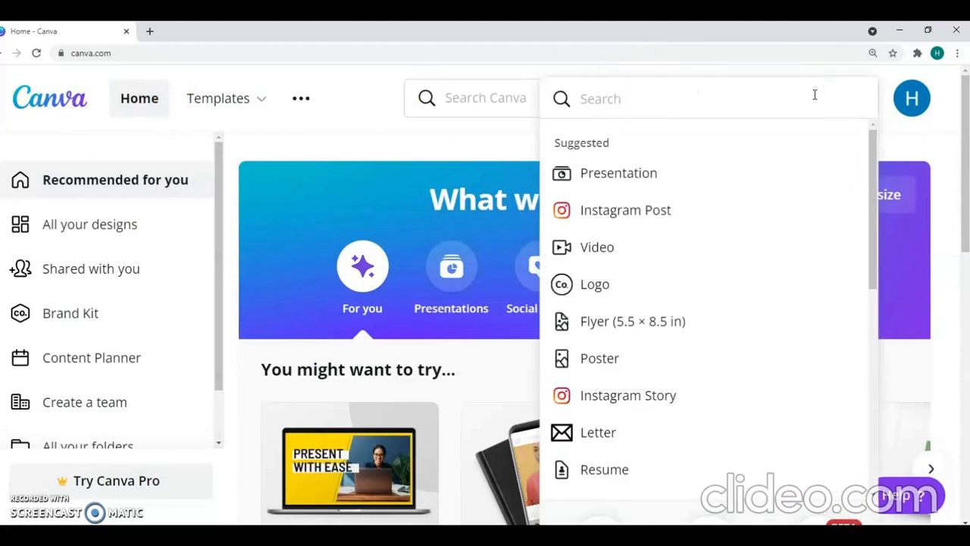
type("thu")
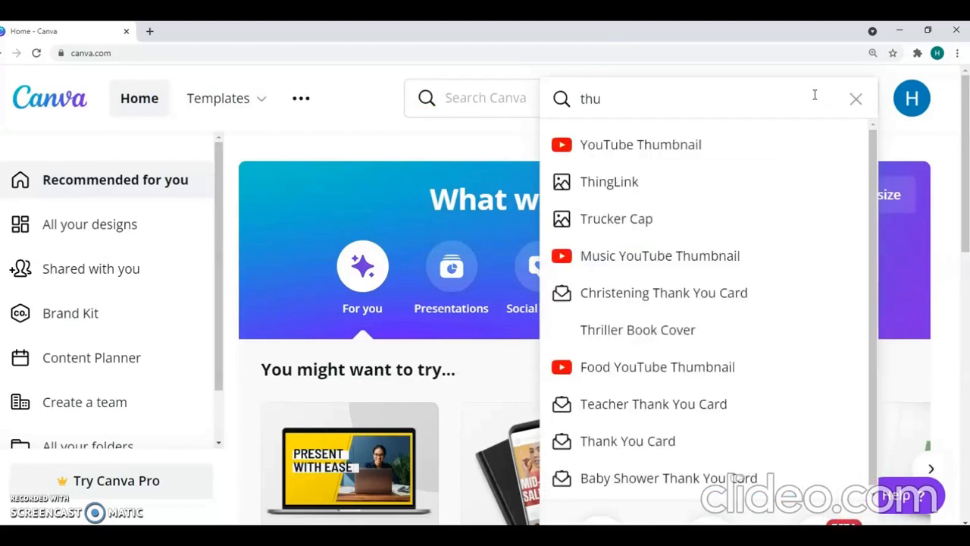
type("mb")
left_click(806, 146)
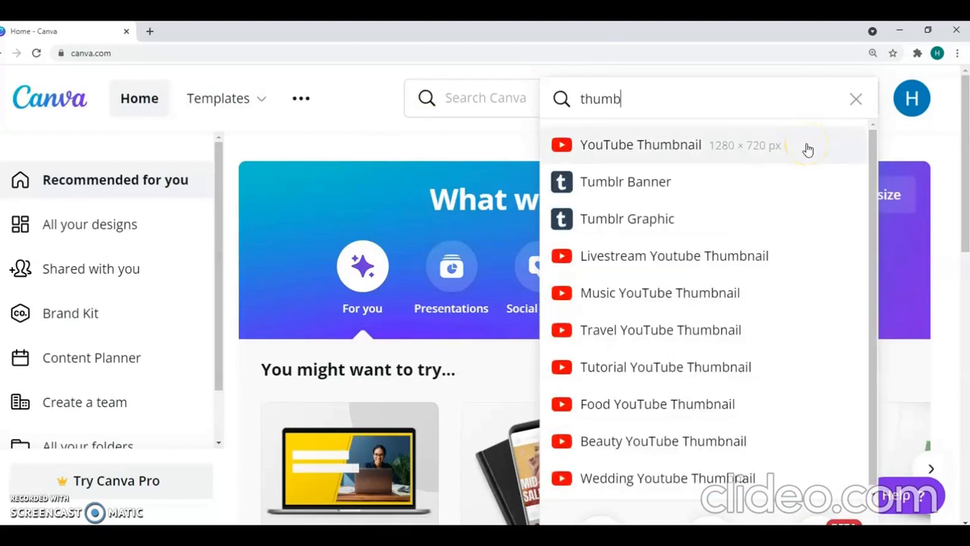
left_click(695, 154)
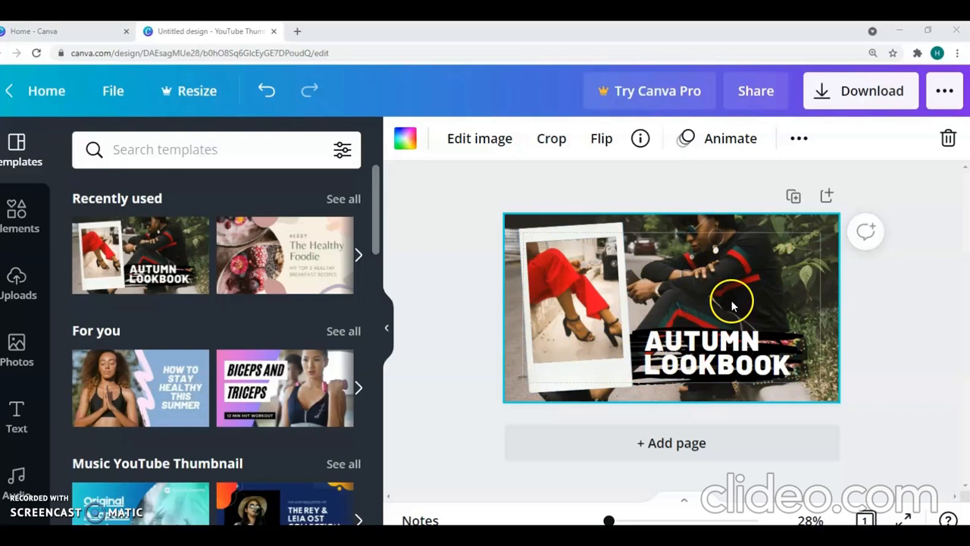
Detach the photo of the seated person from the thumbnail's background and delete it
left_click(385, 332)
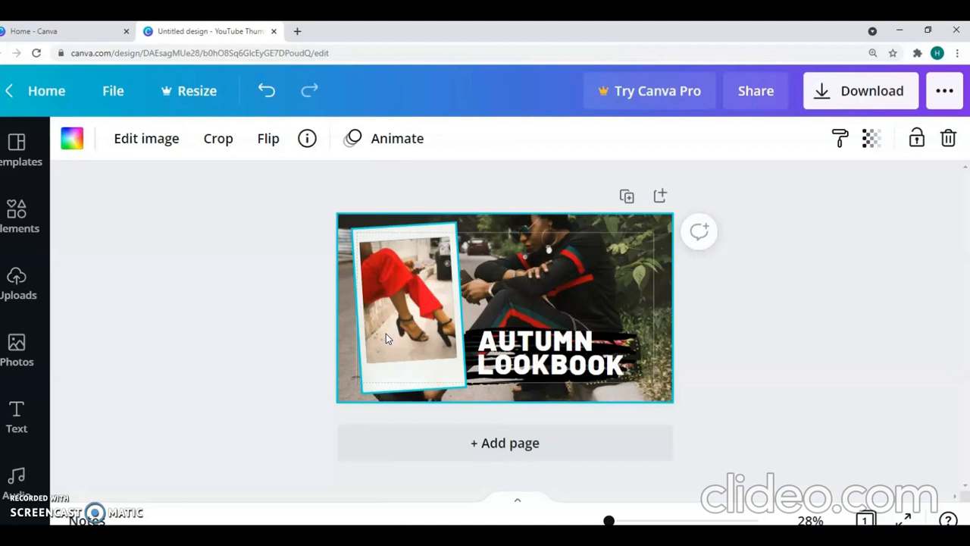
right_click(624, 262)
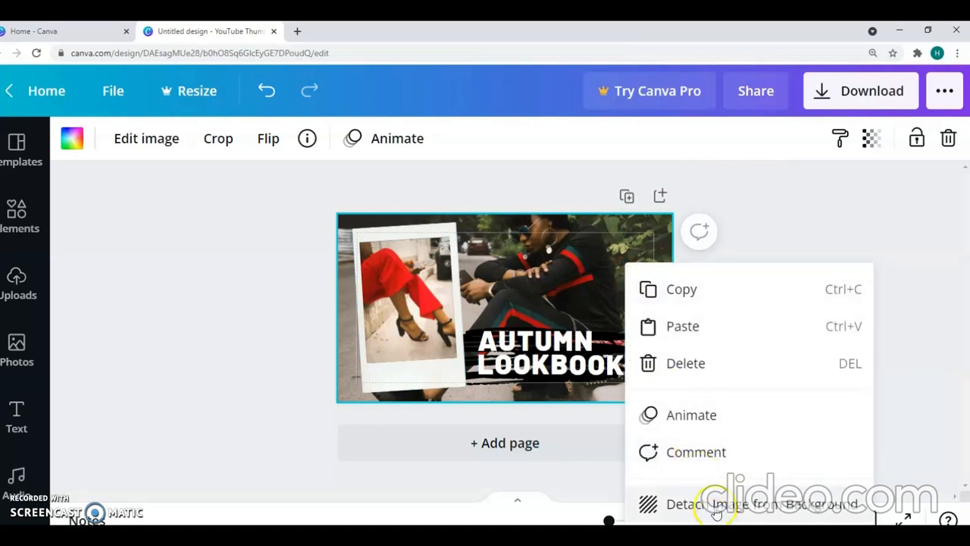
left_click(554, 279)
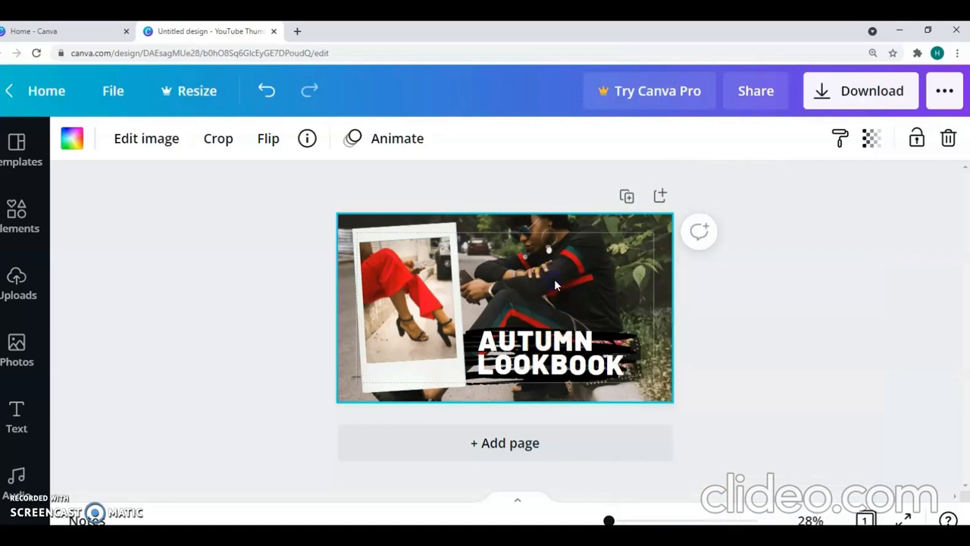
right_click(554, 281)
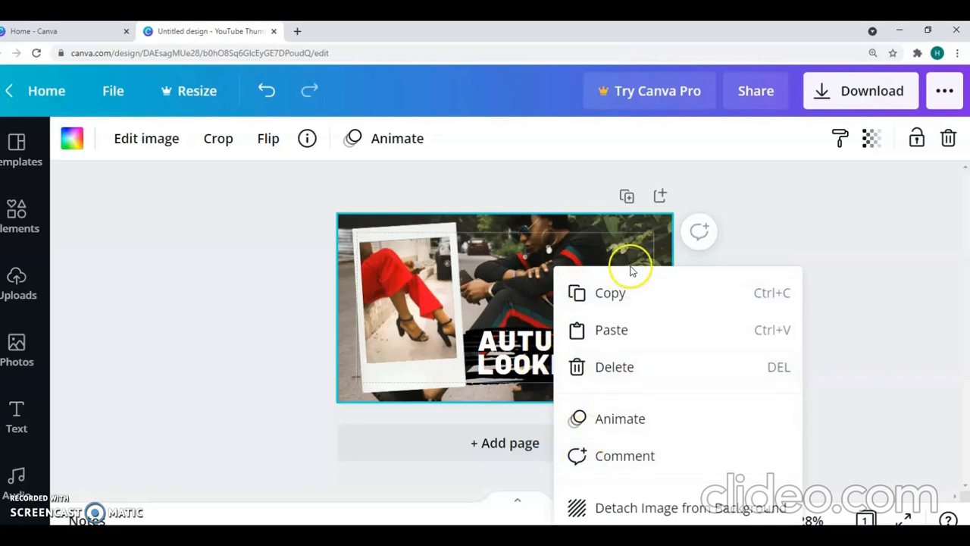
left_click(623, 508)
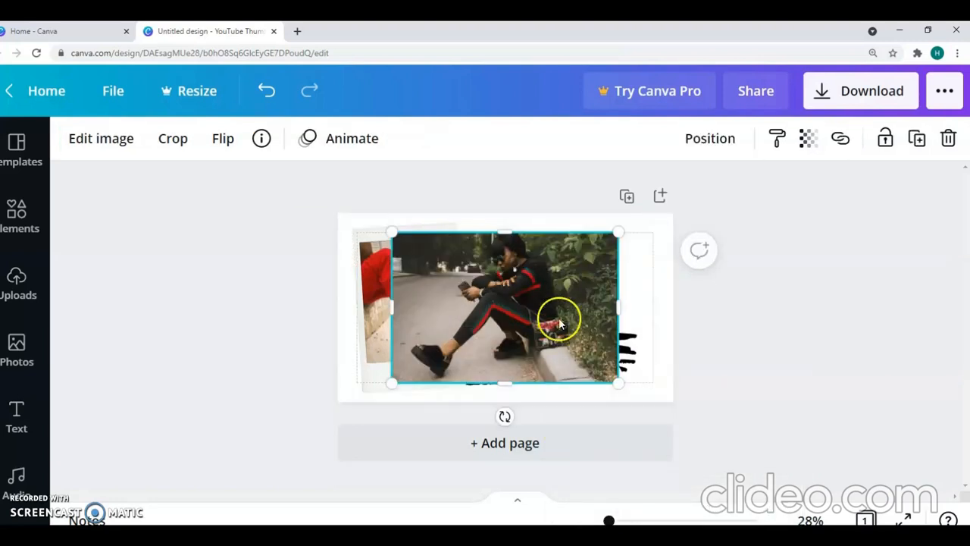
left_click(950, 139)
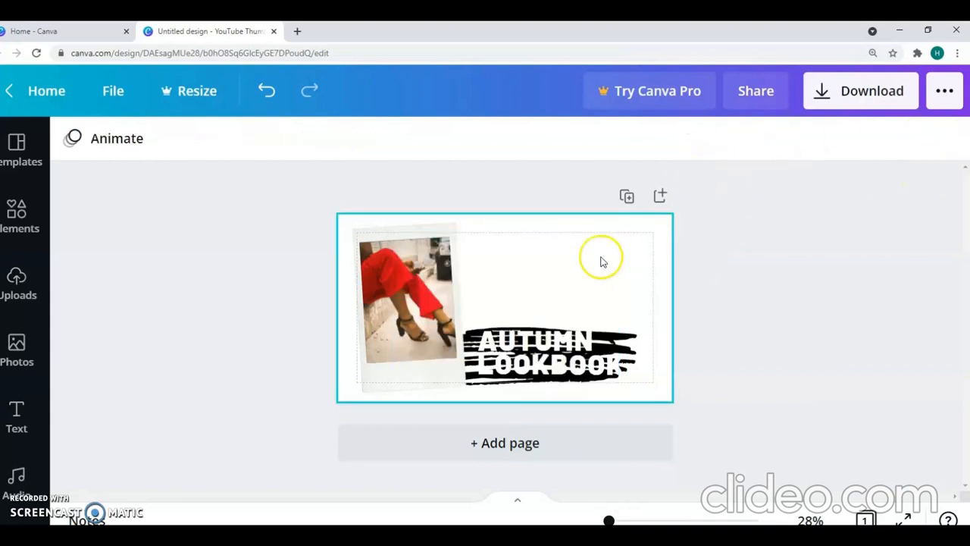
Try red, dark brown #272019 and brown from the photo colors on the page background, and settle on the bright red
left_click(585, 270)
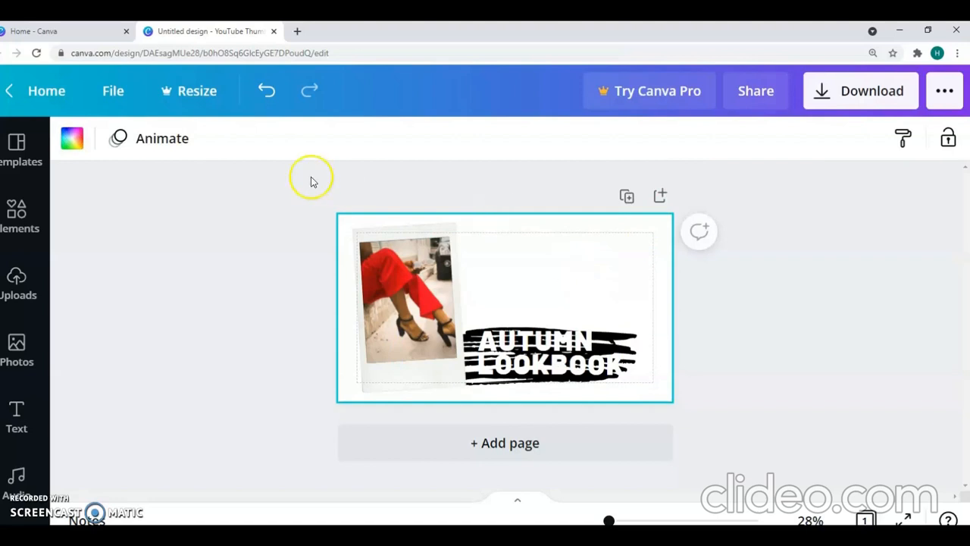
left_click(70, 141)
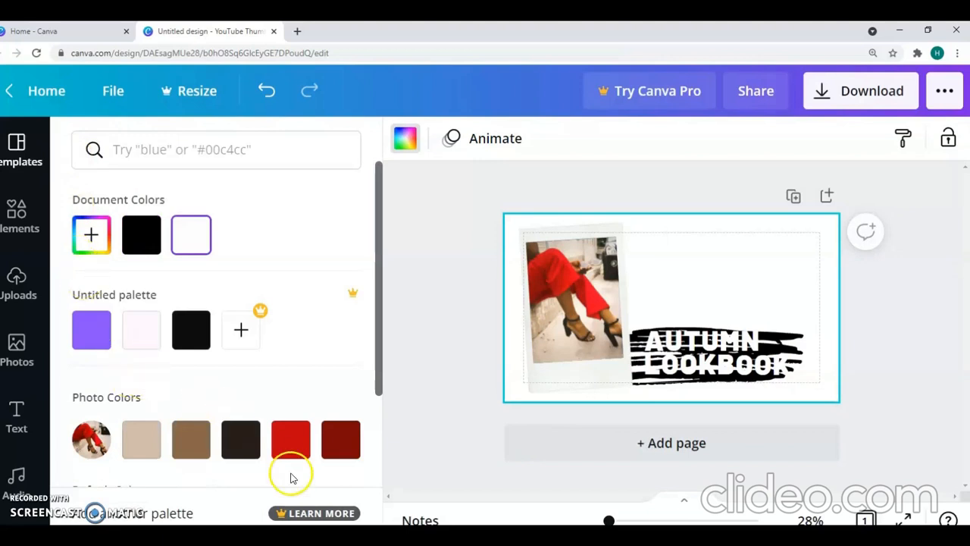
left_click(293, 444)
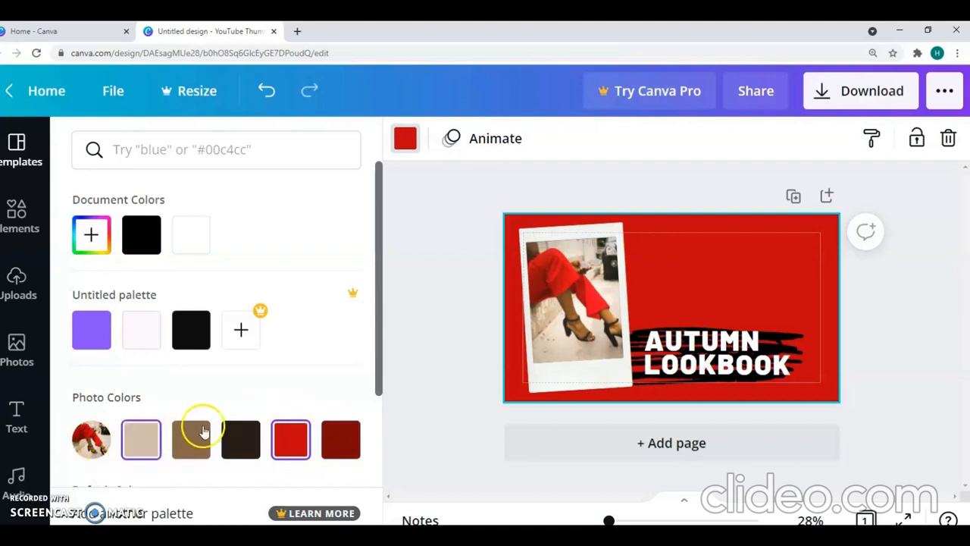
left_click(241, 440)
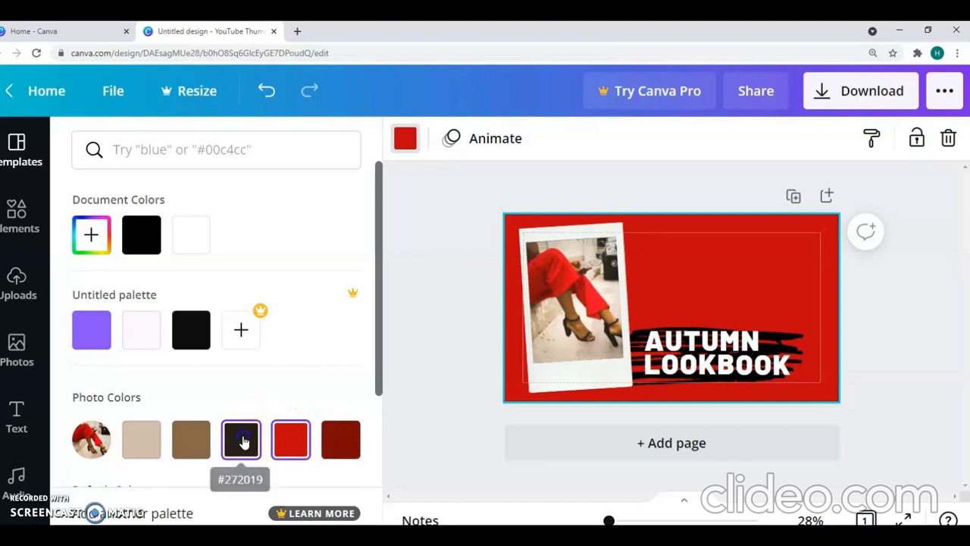
left_click(193, 439)
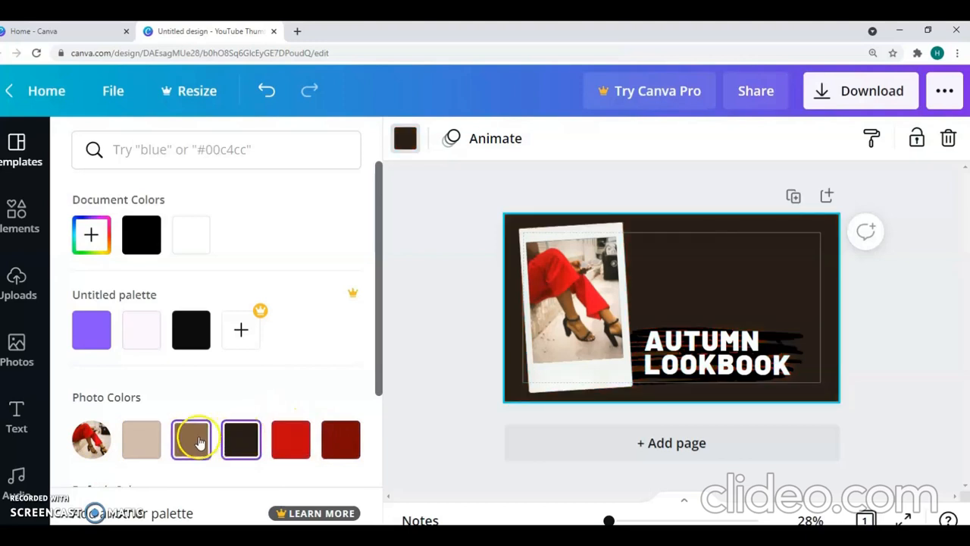
left_click(290, 439)
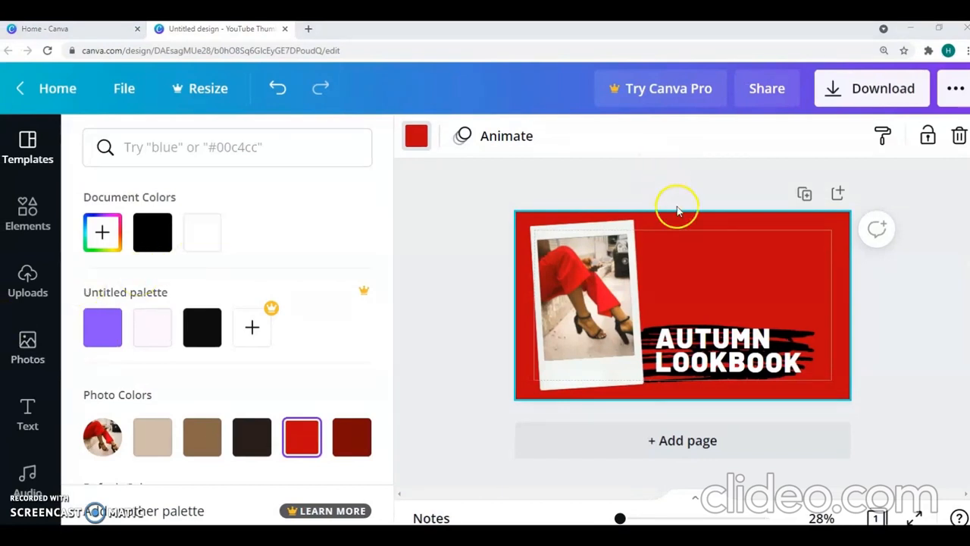
Ungroup the polaroid and delete the red-trousers photo inside it, leaving the white frame with its black area
left_click(574, 295)
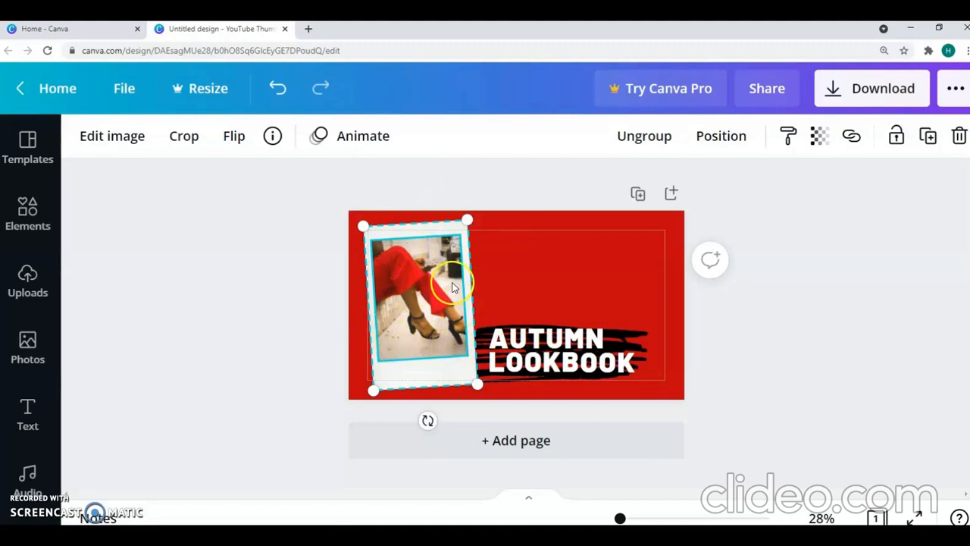
left_click(641, 138)
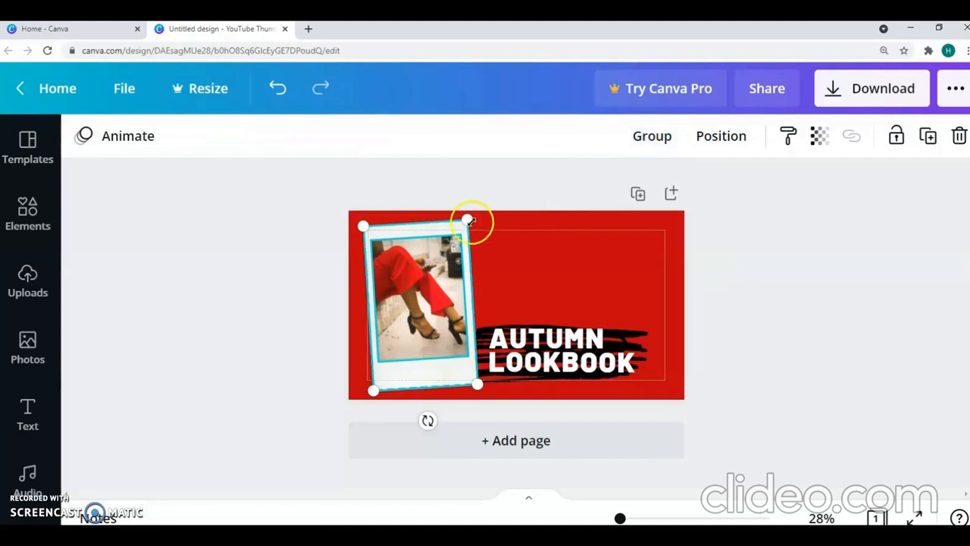
left_click(485, 189)
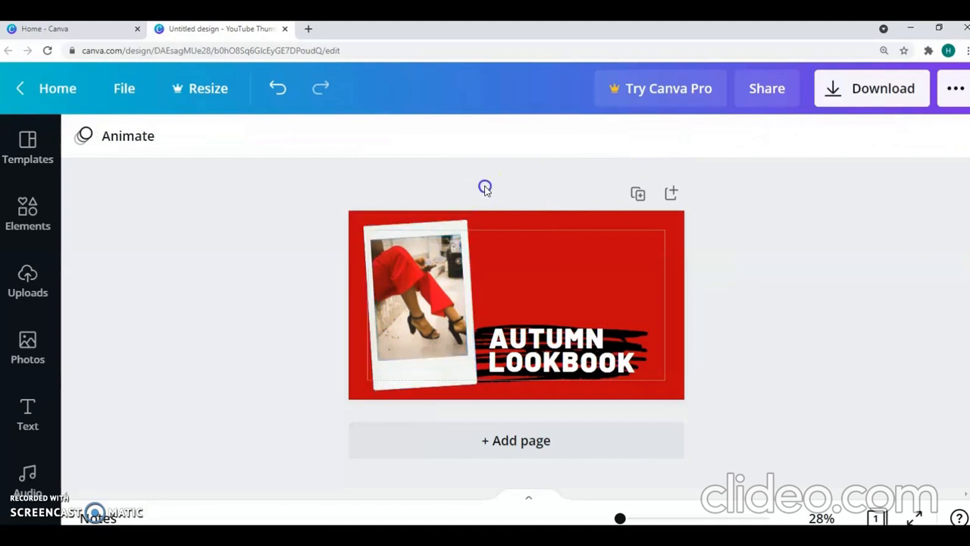
left_click(418, 293)
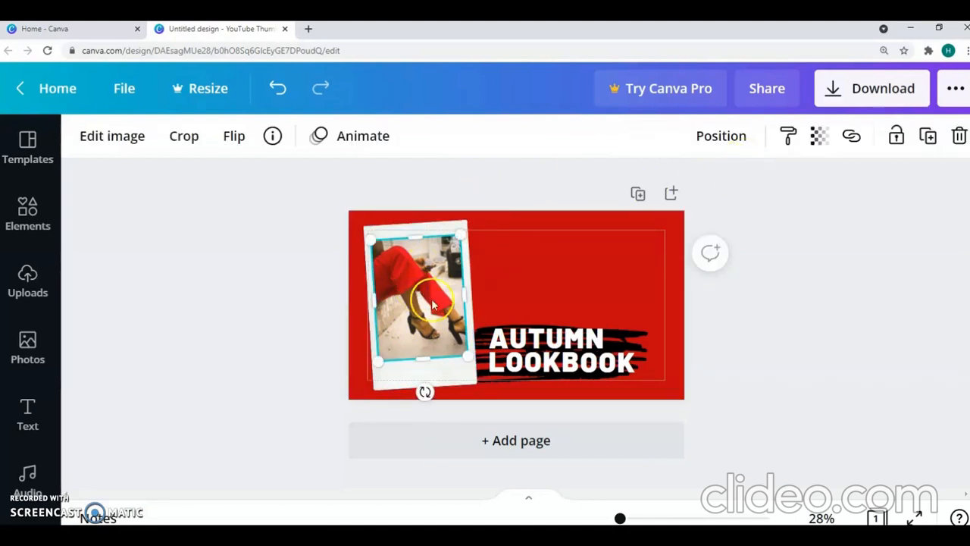
left_click_drag(417, 283, 419, 191)
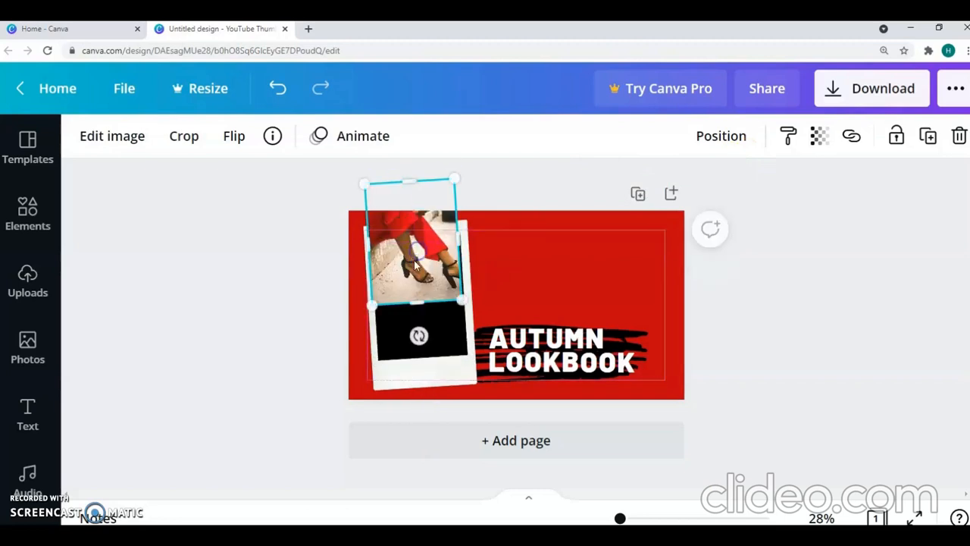
left_click(960, 135)
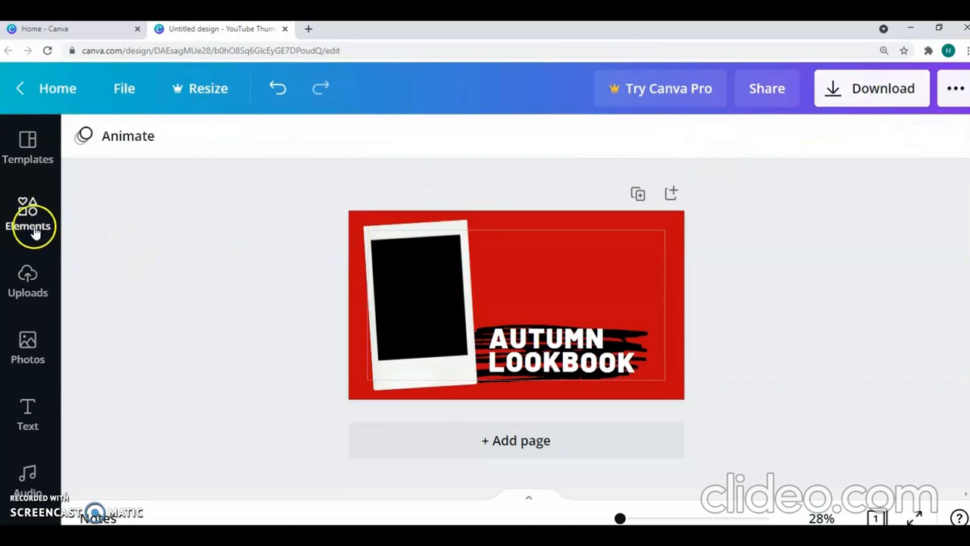
Insert the uploaded image of a hand holding cash and place it over the polaroid frame, tilted to match
left_click(29, 274)
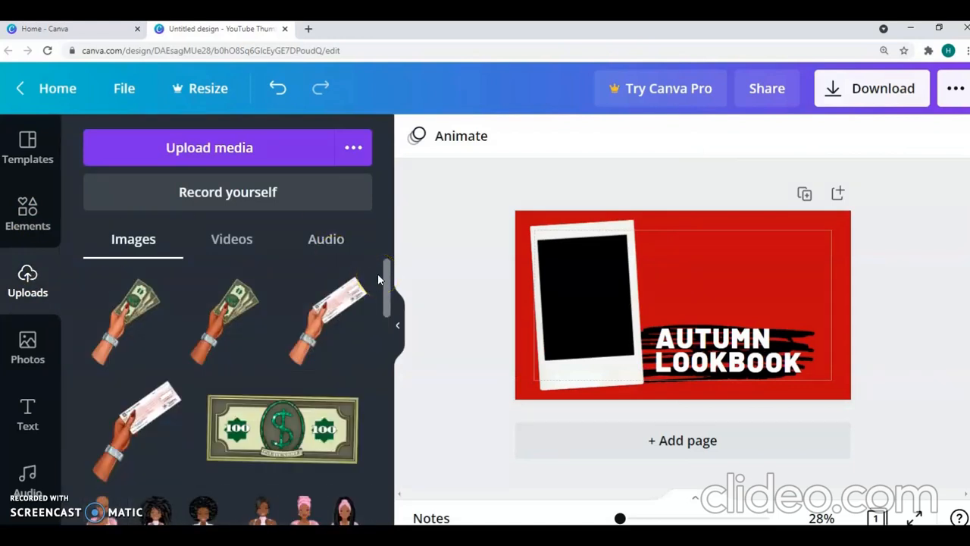
left_click(236, 322)
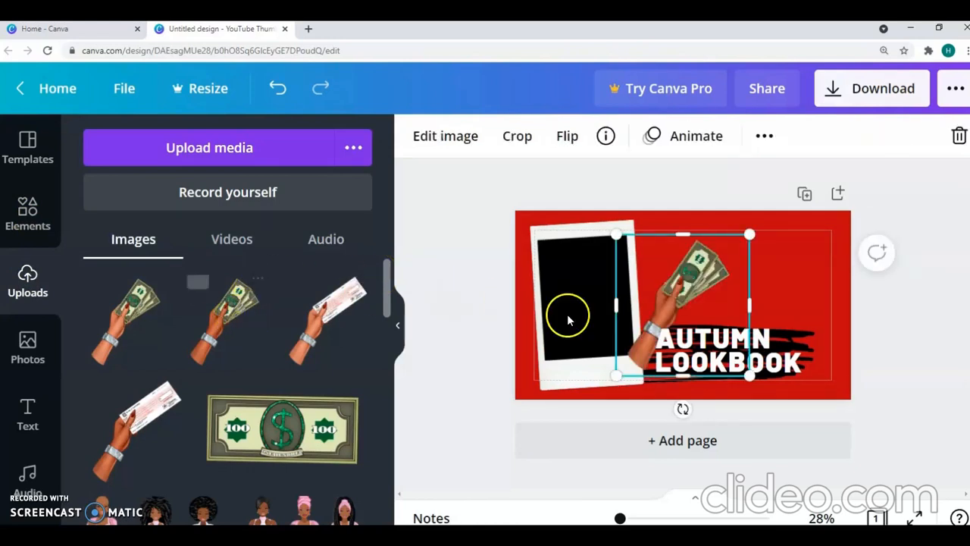
left_click_drag(635, 287, 606, 289)
left_click_drag(582, 402, 591, 386)
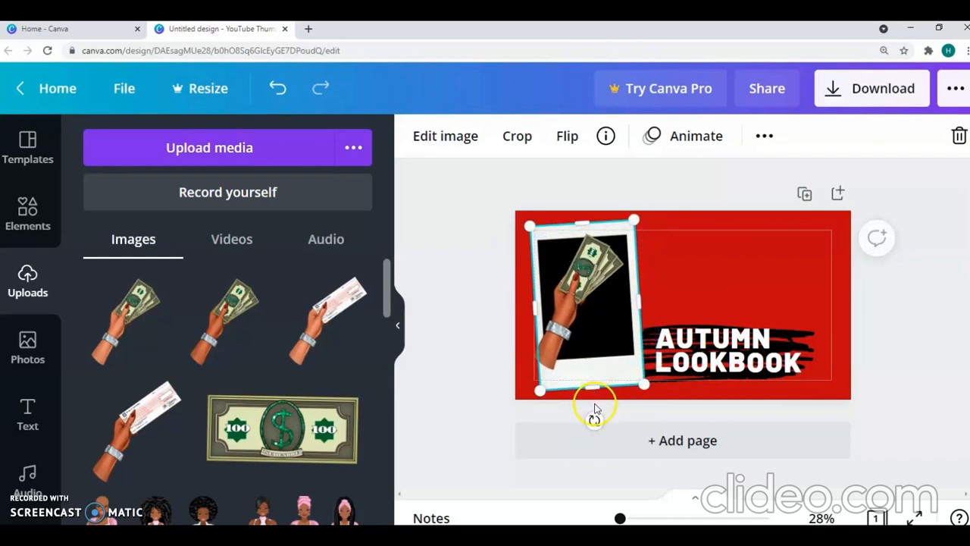
Shrink, rotate and crop the hand-with-cash image so that it fits inside the polaroid's black area
mouse_move(629, 226)
left_mouse_down()
mouse_move(616, 244)
mouse_move(635, 225)
left_mouse_up()
left_click(640, 229)
mouse_move(633, 238)
left_mouse_down()
mouse_move(636, 261)
mouse_move(618, 249)
left_mouse_up()
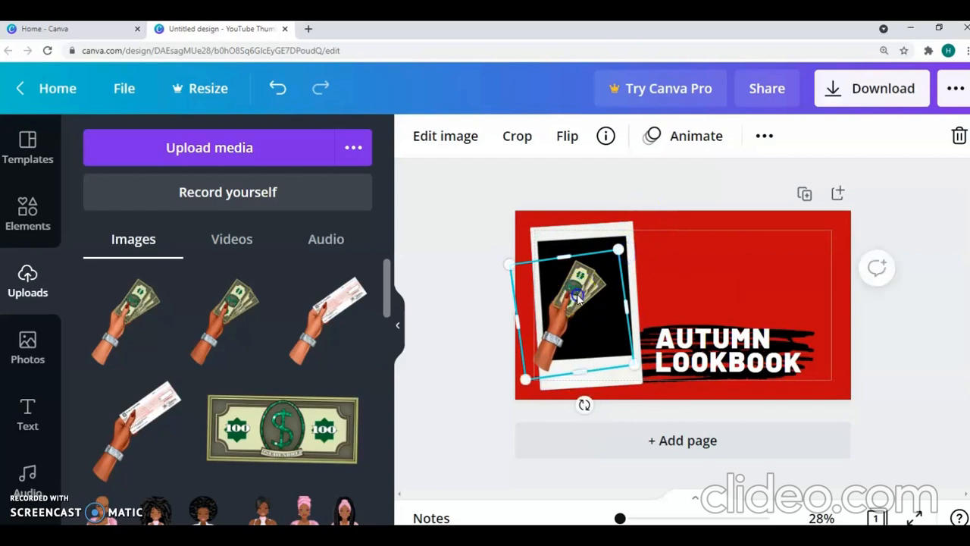
left_click_drag(577, 298, 598, 279)
left_click(605, 385)
left_click_drag(604, 386, 599, 386)
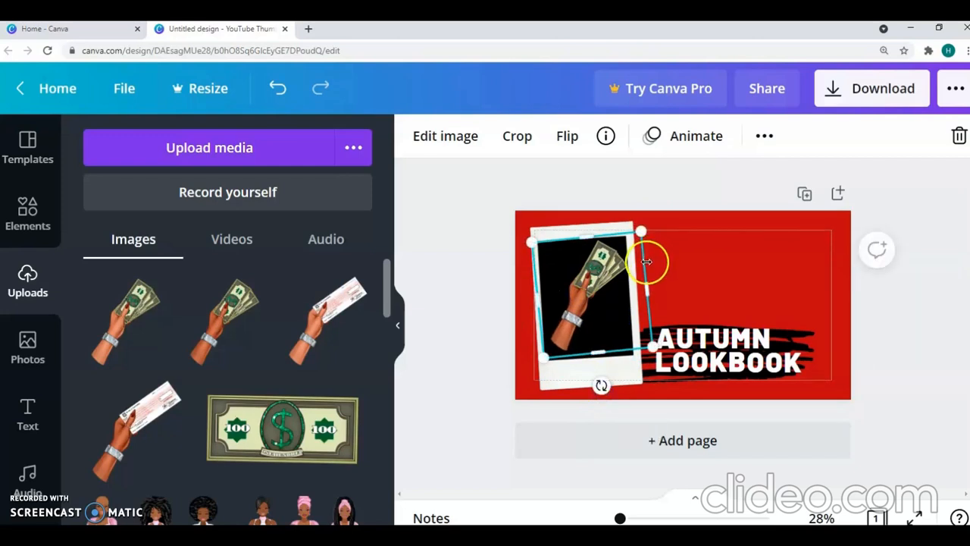
left_click_drag(647, 291, 638, 292)
left_click(729, 275)
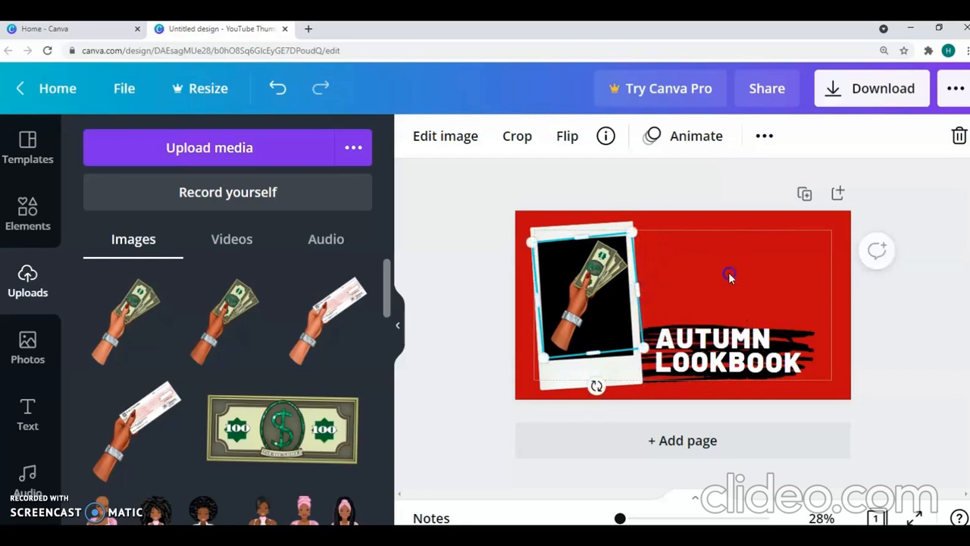
left_click(732, 338)
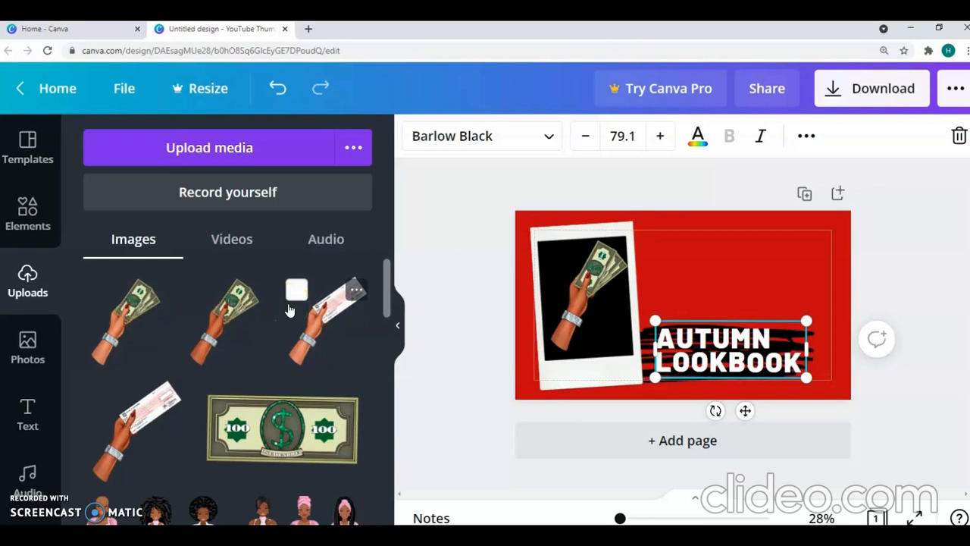
left_click_drag(388, 303, 390, 333)
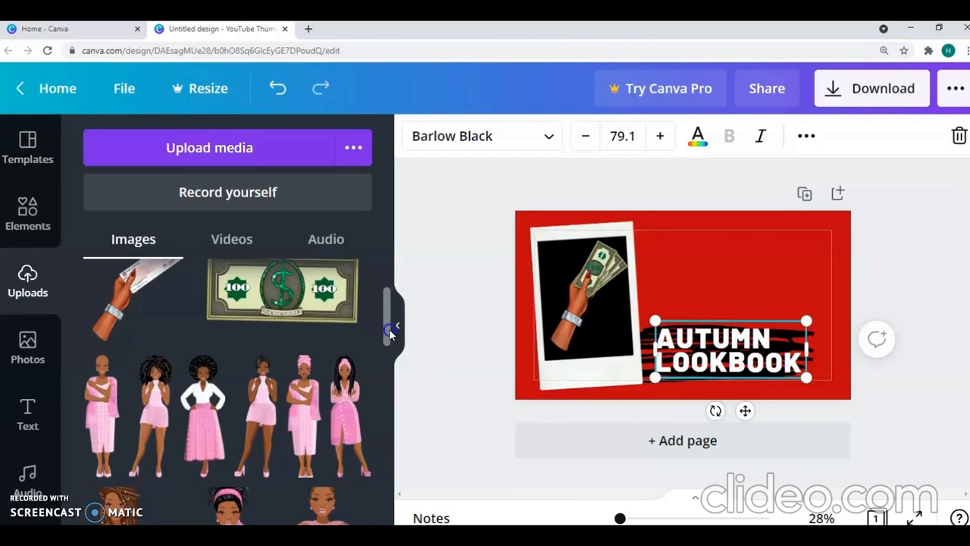
scroll(390, 339, "down", 3)
scroll(392, 351, "down", 2)
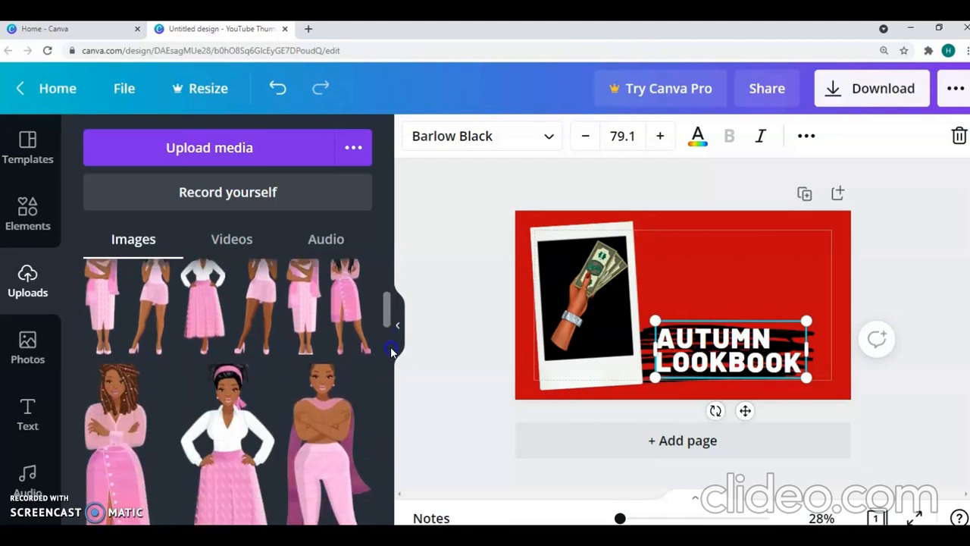
scroll(392, 358, "down", 3)
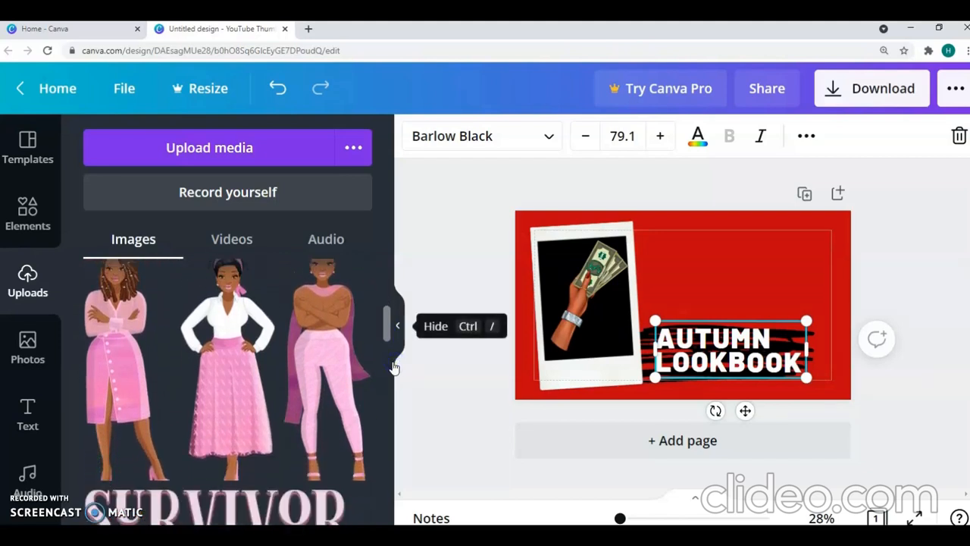
Replace the AUTUMN LOOKBOOK title text with "HOW TO MAKE A THUMBNAIL"
double_click(688, 347)
left_click(688, 343)
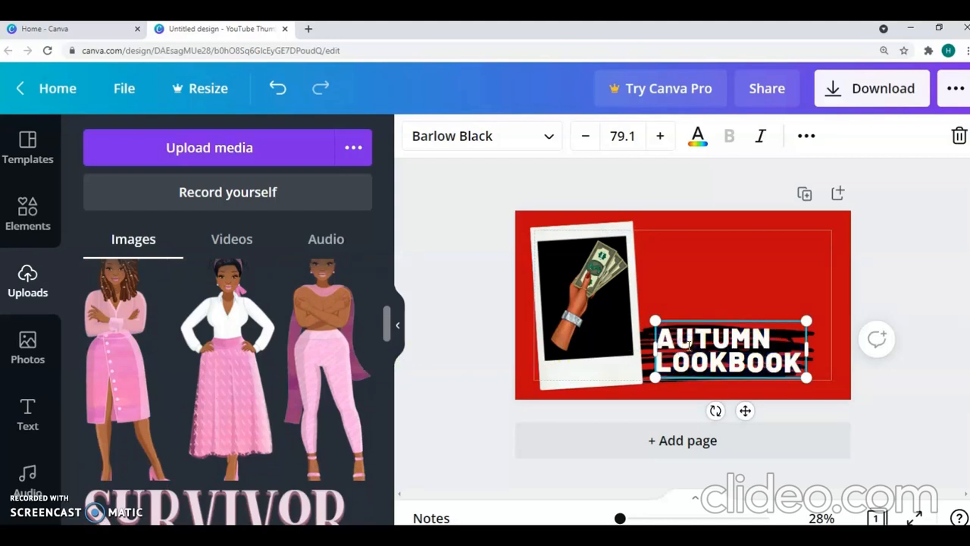
key("BackSpace")
key("BackSpace")
key("BackSpace")
key("BackSpace")
key("BackSpace")
key("BackSpace")
key("BackSpace")
key("BackSpace")
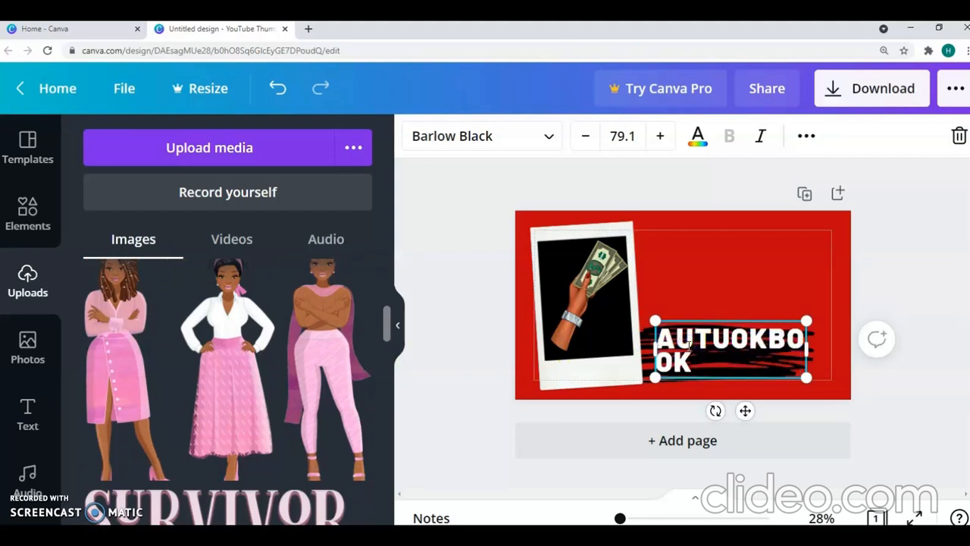
key("BackSpace")
key("Delete")
key("Delete")
key("Delete")
key("Delete")
key("Delete")
key("Delete")
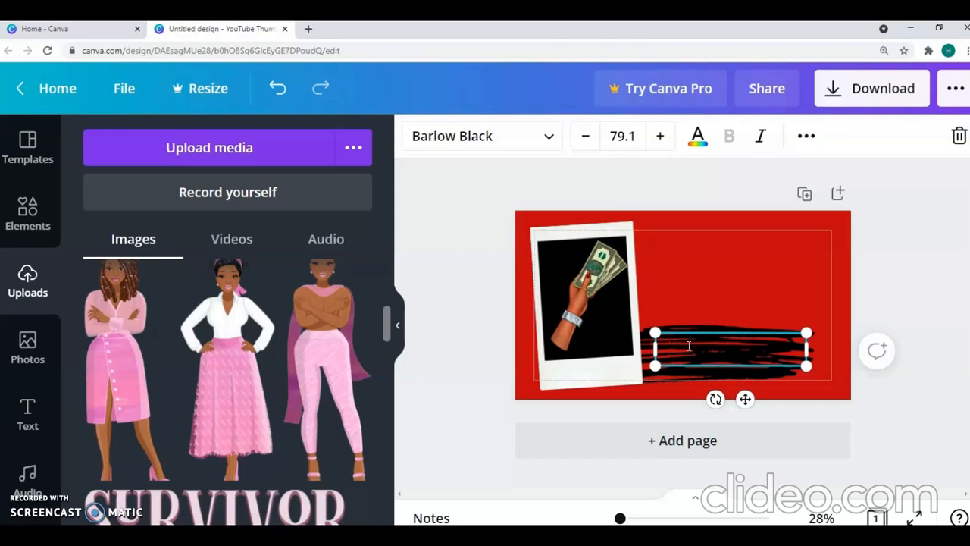
type("HOW TO MA")
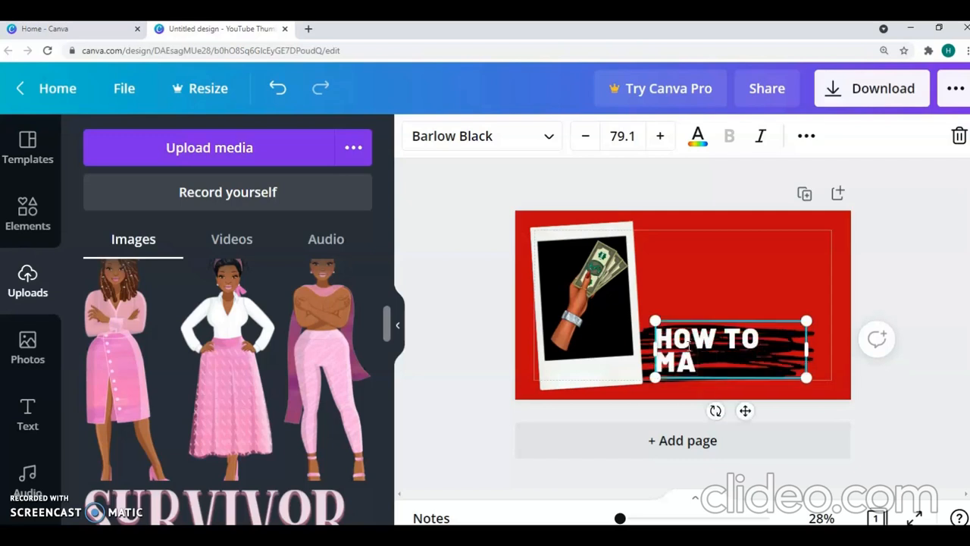
type("KE A THUM")
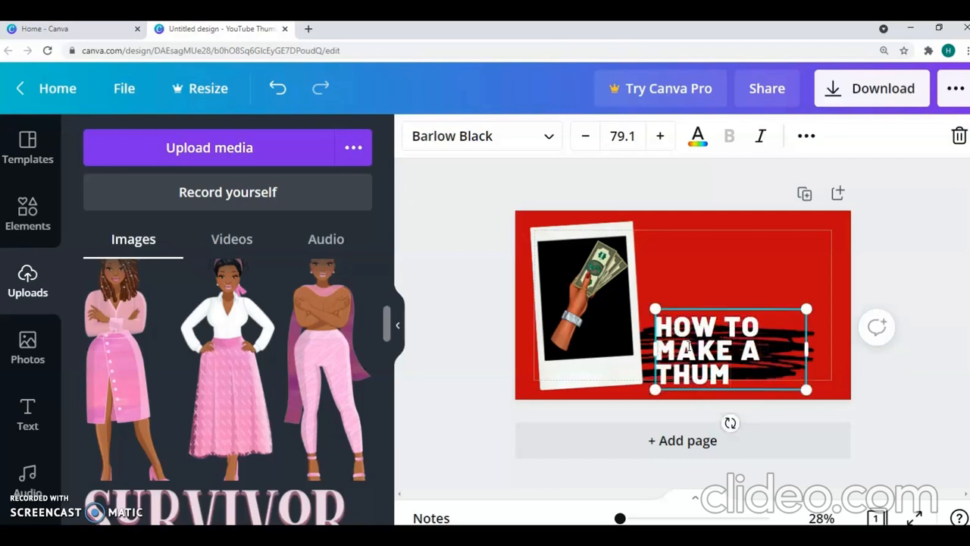
type("BNAIL")
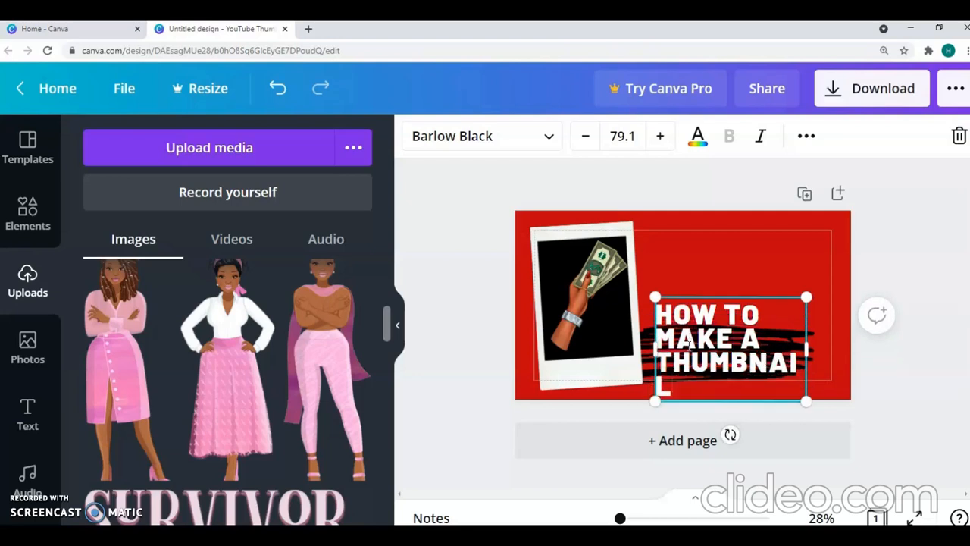
Reduce the title's font size to 74.1 and move the title up above the black brush stroke
left_click(584, 137)
left_click(583, 137)
left_click(583, 137)
left_click(583, 137)
left_click(583, 139)
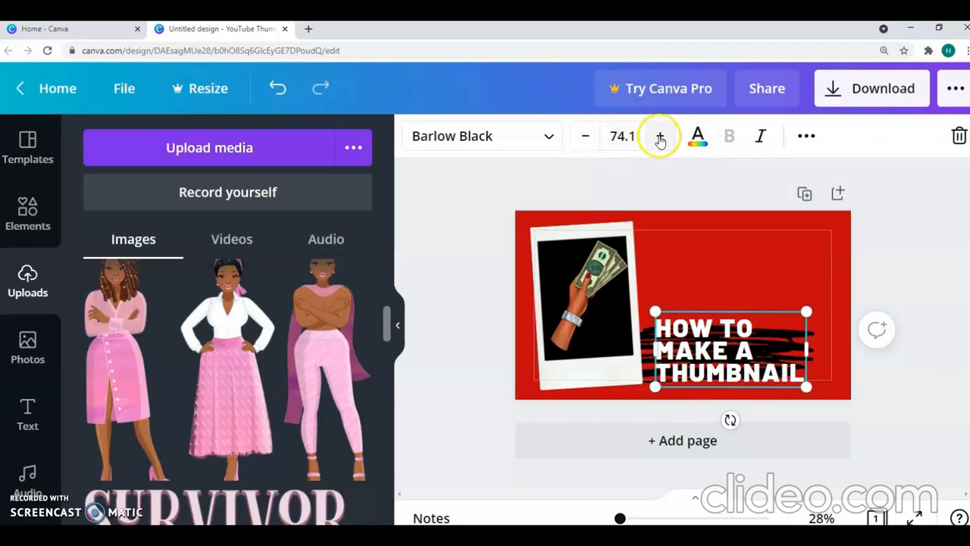
left_click(741, 258)
left_click_drag(726, 326, 723, 242)
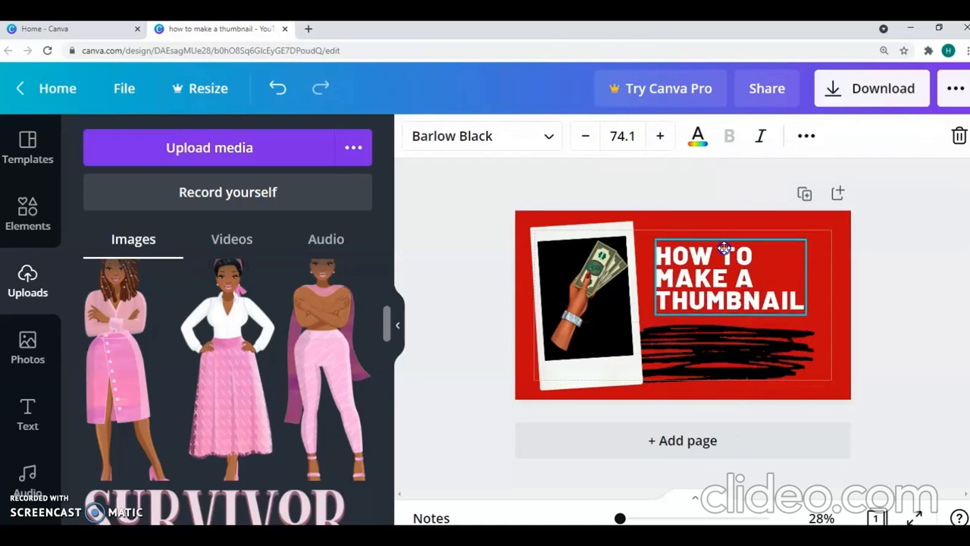
Nudge the black brush stroke up toward the title and recolor it white from the document colors
left_click_drag(699, 338, 704, 331)
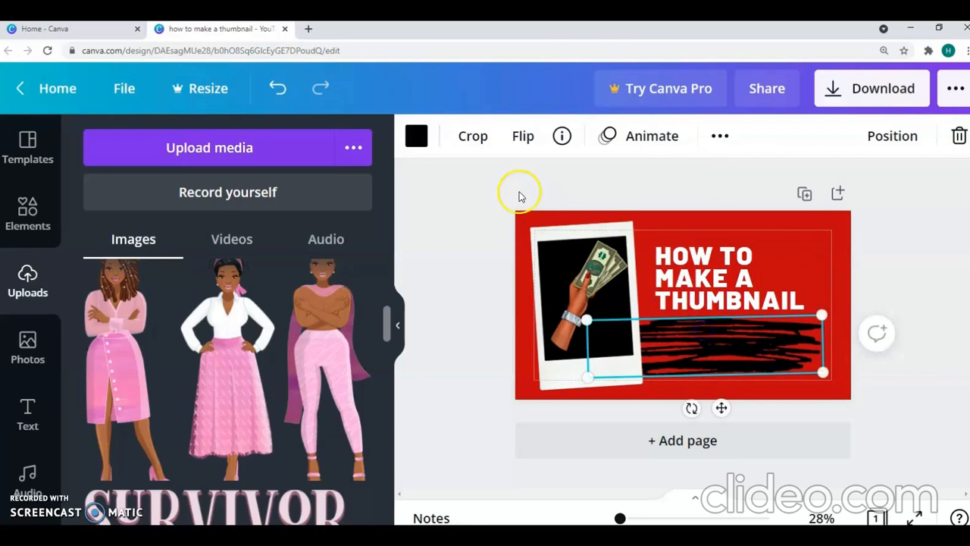
left_click(415, 138)
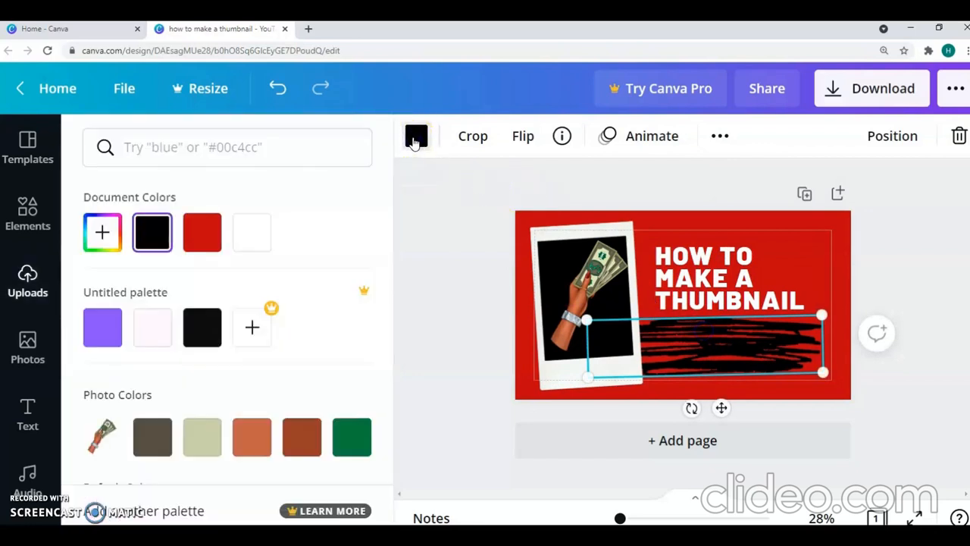
left_click(256, 228)
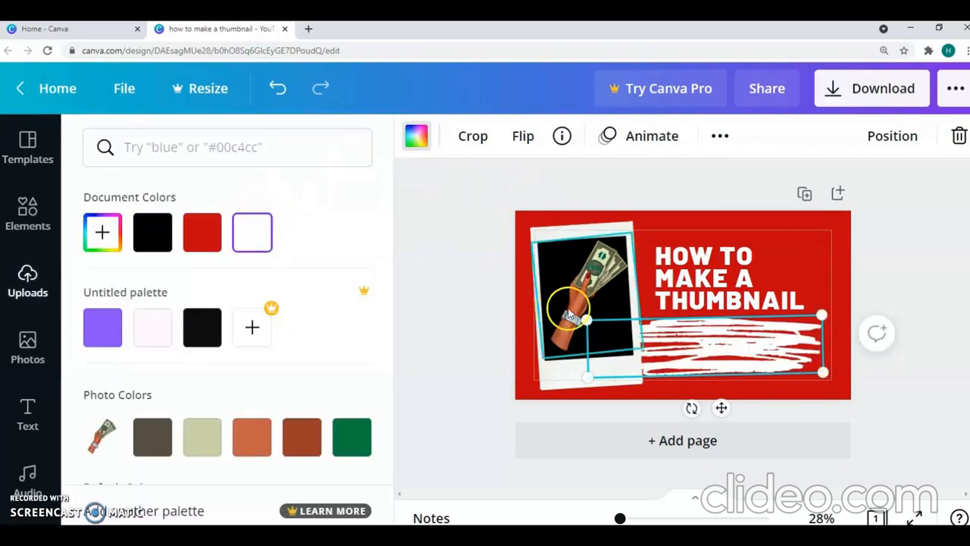
Shrink the white brush stroke, move it across the polaroid and bring it forward so it lies behind the hand image
left_click_drag(806, 323, 776, 327)
left_click_drag(697, 322, 636, 306)
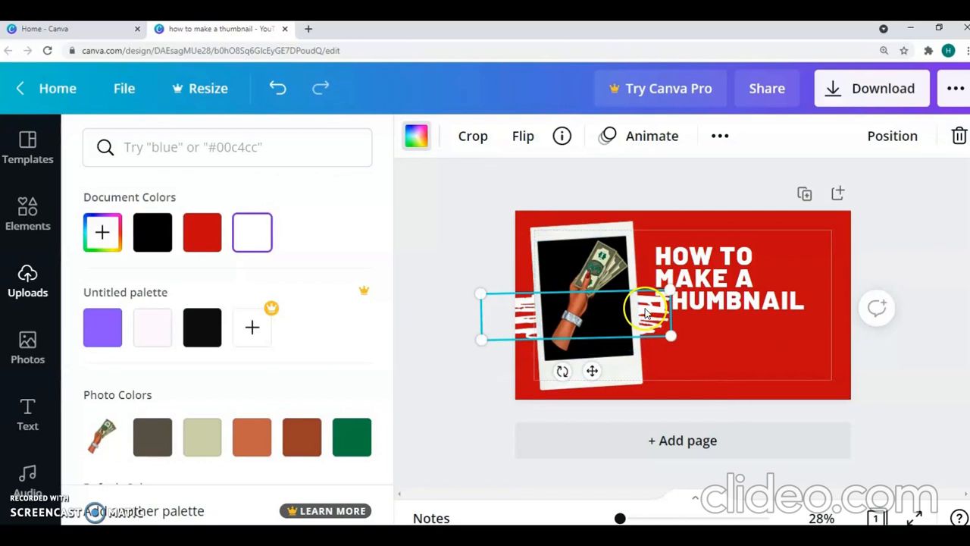
right_click(641, 307)
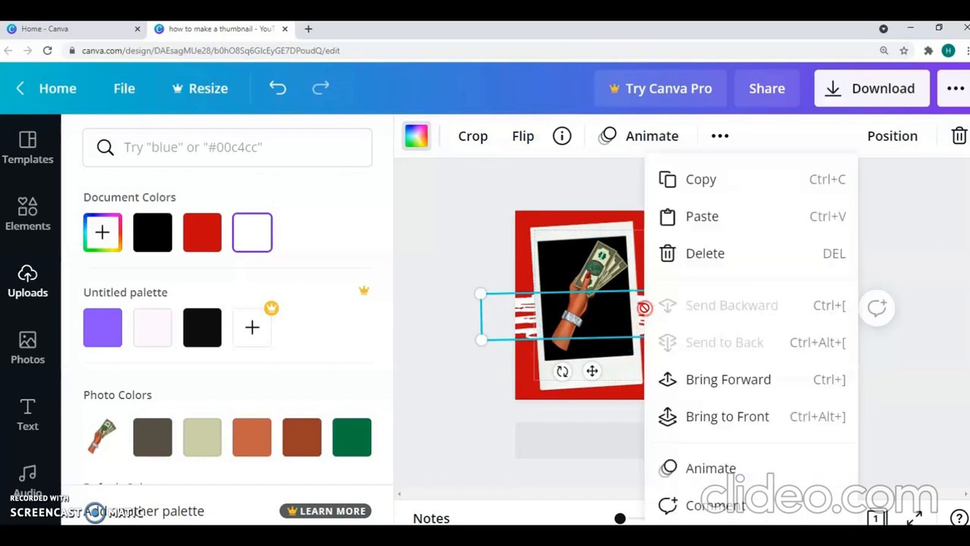
left_click(726, 380)
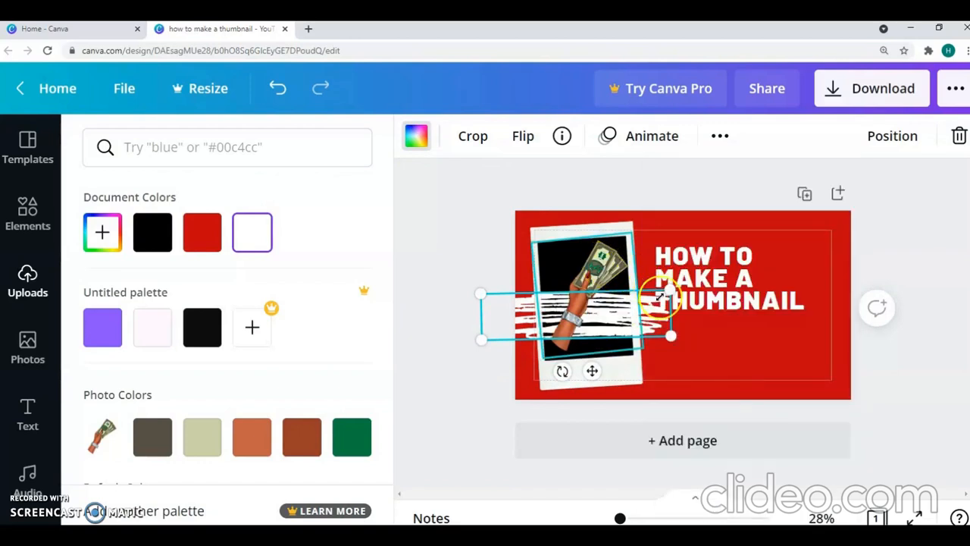
left_click_drag(662, 279, 657, 282)
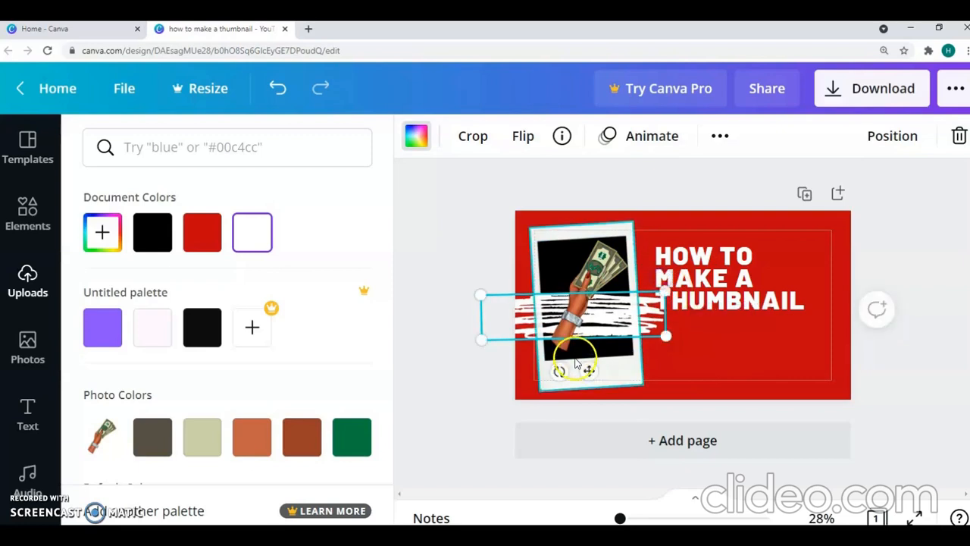
Rotate the white brush stroke to a steep diagonal running along the arm in the polaroid
left_click_drag(591, 344, 611, 341)
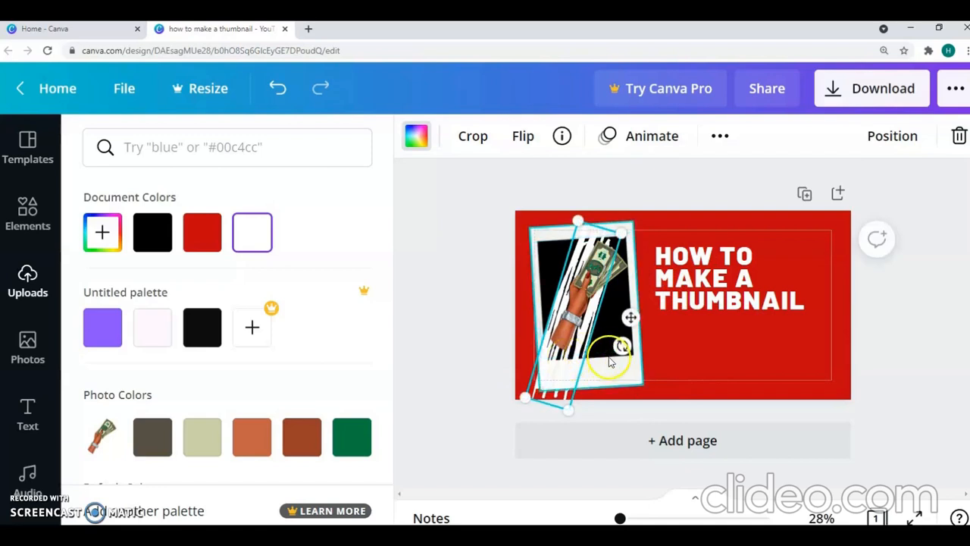
mouse_move(622, 346)
left_mouse_down()
mouse_move(626, 364)
mouse_move(616, 366)
left_mouse_up()
key("alt+Tab")
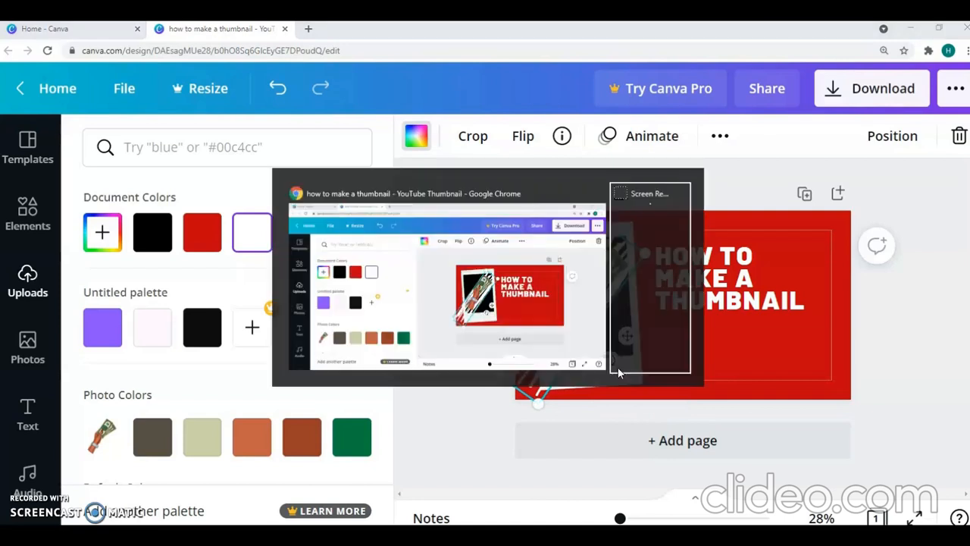
Shrink the brush stroke to fit the polaroid's black area and rotate it to slope the opposite way, behind the hand
mouse_move(537, 402)
left_mouse_down()
mouse_move(553, 351)
mouse_move(561, 339)
mouse_move(566, 347)
left_mouse_up()
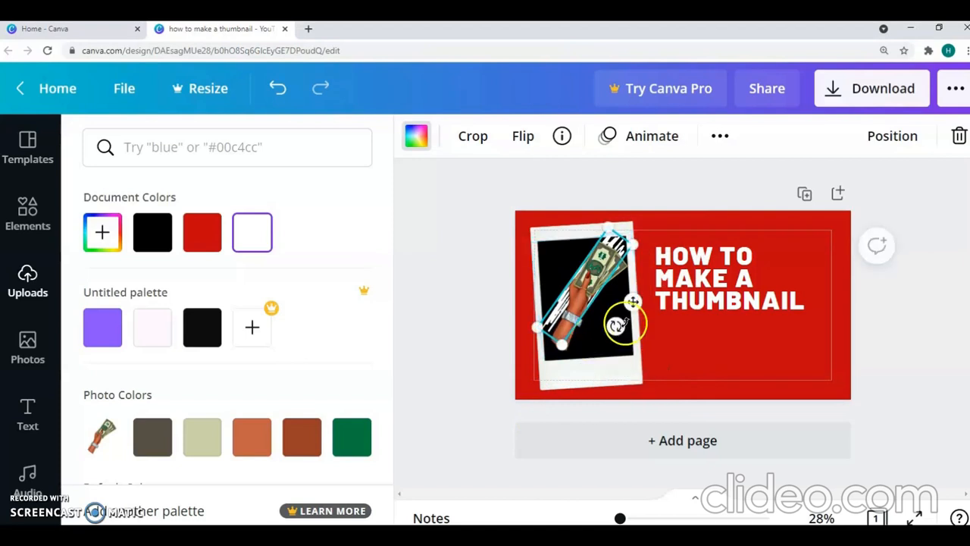
mouse_move(614, 325)
left_mouse_down()
mouse_move(623, 317)
mouse_move(592, 358)
mouse_move(553, 322)
mouse_move(546, 284)
mouse_move(548, 319)
left_mouse_up()
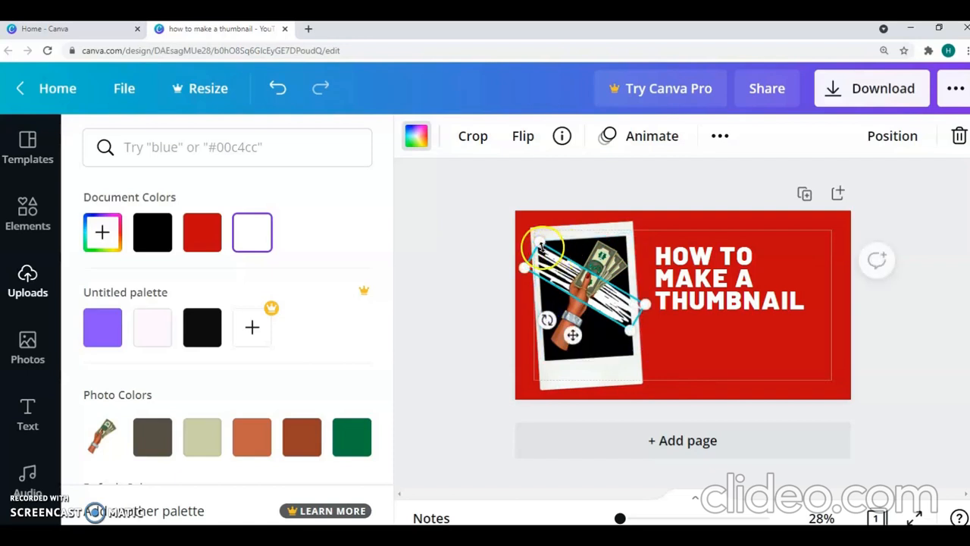
left_click_drag(548, 253, 556, 257)
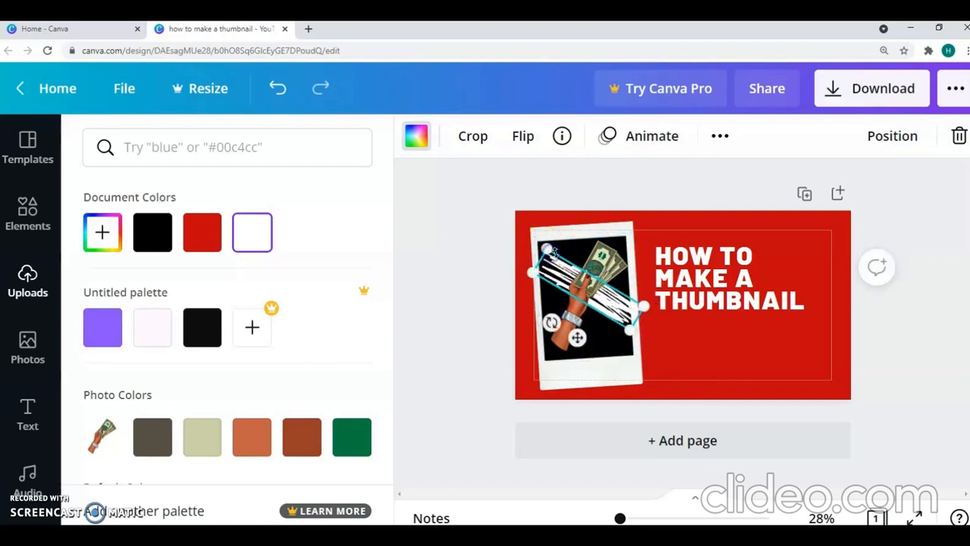
Deselect the brush stroke, collapse the uploads sidebar and select the hand-with-cash image in the polaroid
left_click(700, 189)
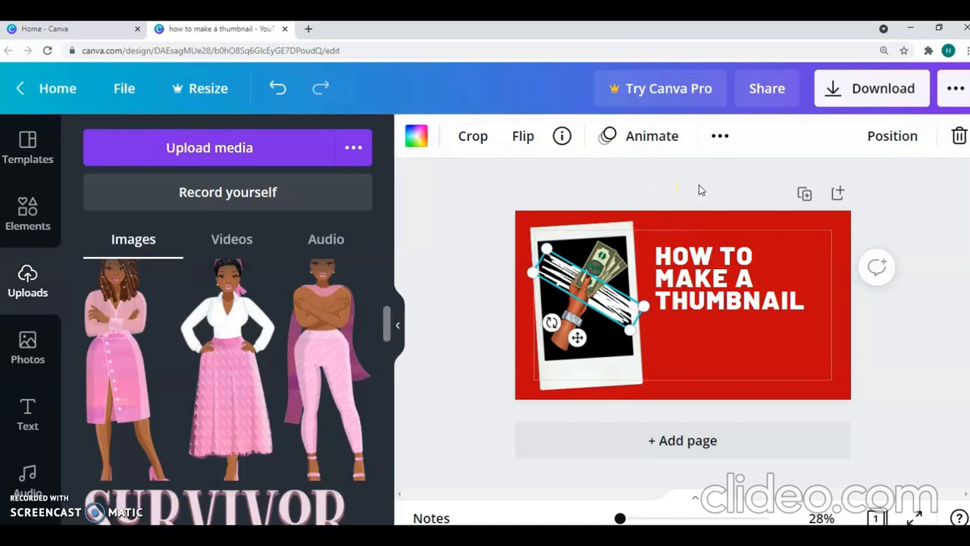
left_click(701, 189)
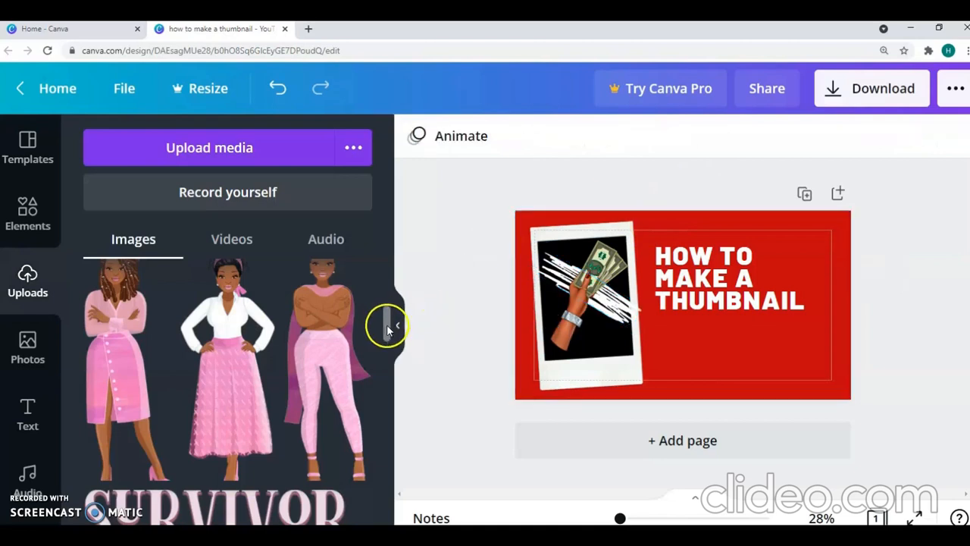
left_click(396, 329)
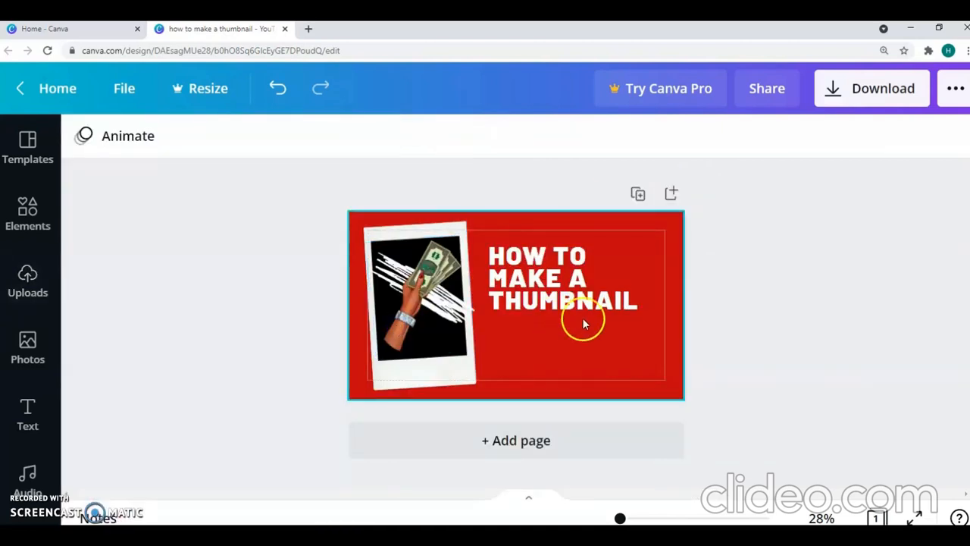
left_click(451, 319)
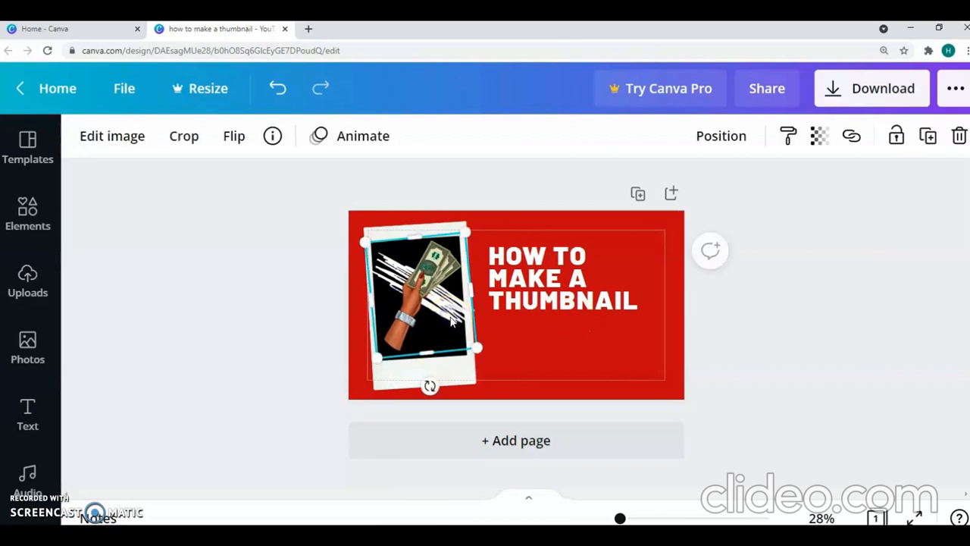
left_click(515, 334)
left_click(457, 304)
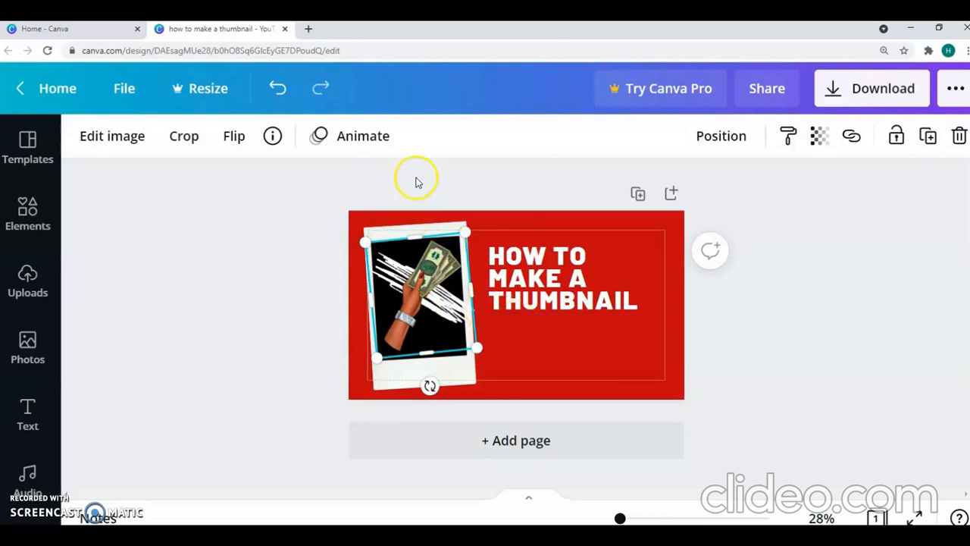
Undo the last three size and rotation changes to the white brush stroke
left_click(277, 88)
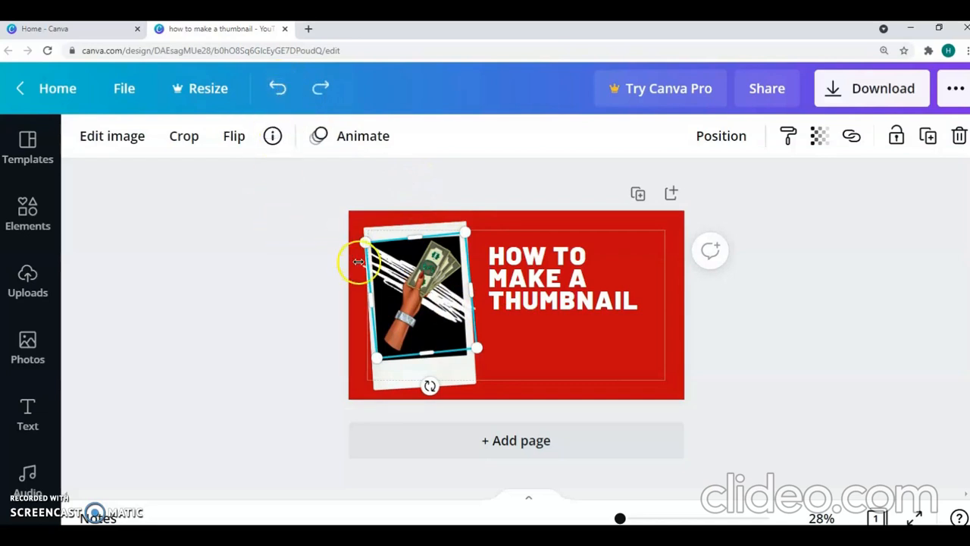
left_click(279, 90)
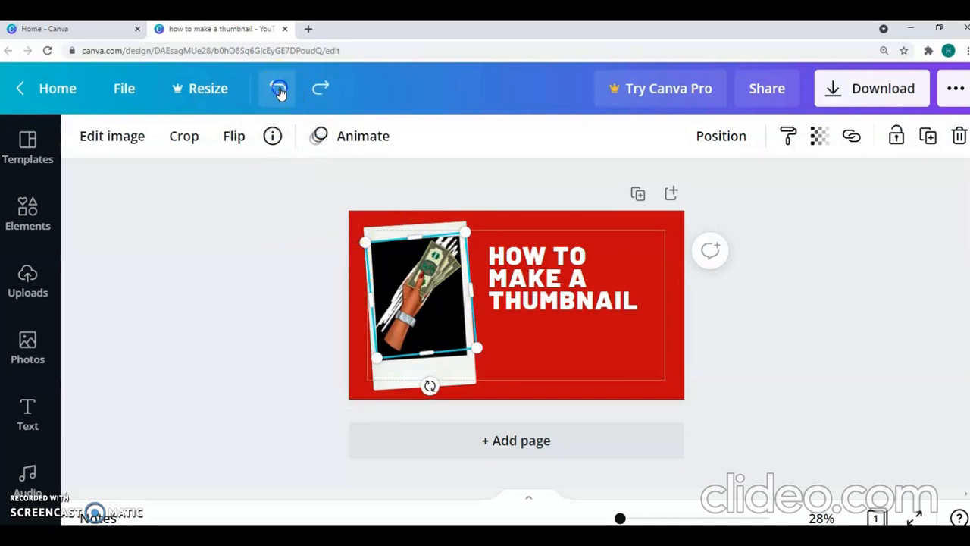
left_click(279, 90)
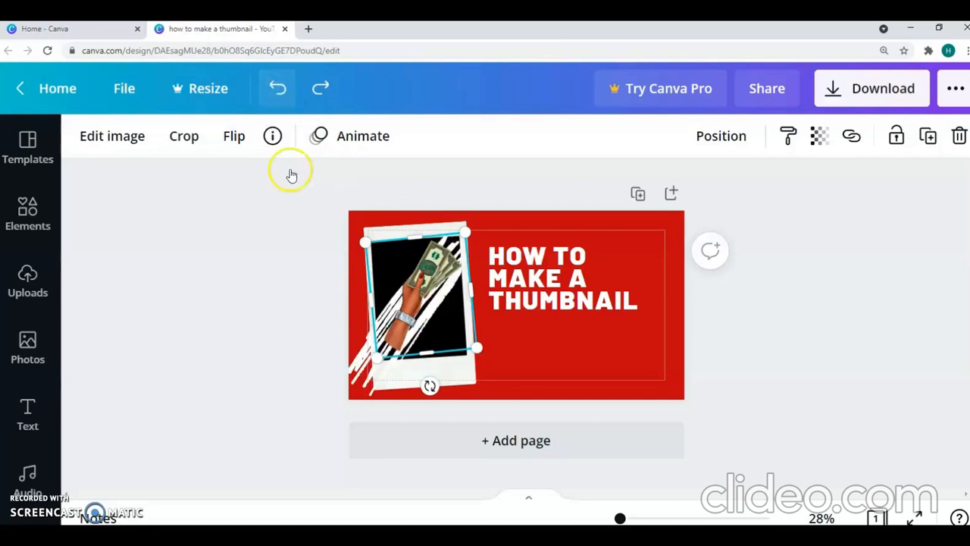
Shrink the white brush stroke again and rotate it to cross the polaroid's black area diagonally behind the arm
left_click(354, 375)
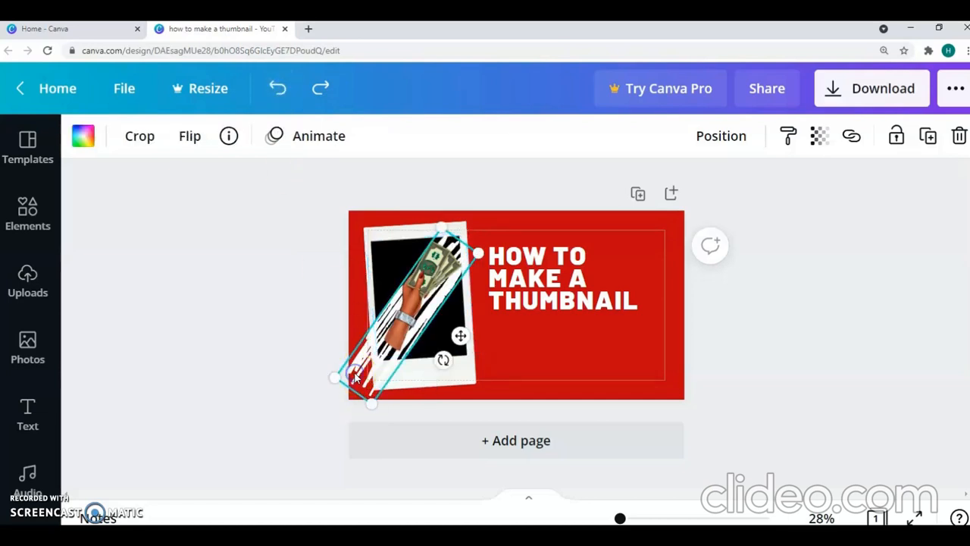
left_click_drag(338, 377, 359, 334)
mouse_move(456, 343)
left_mouse_down()
mouse_move(434, 361)
mouse_move(400, 331)
mouse_move(408, 324)
left_mouse_up()
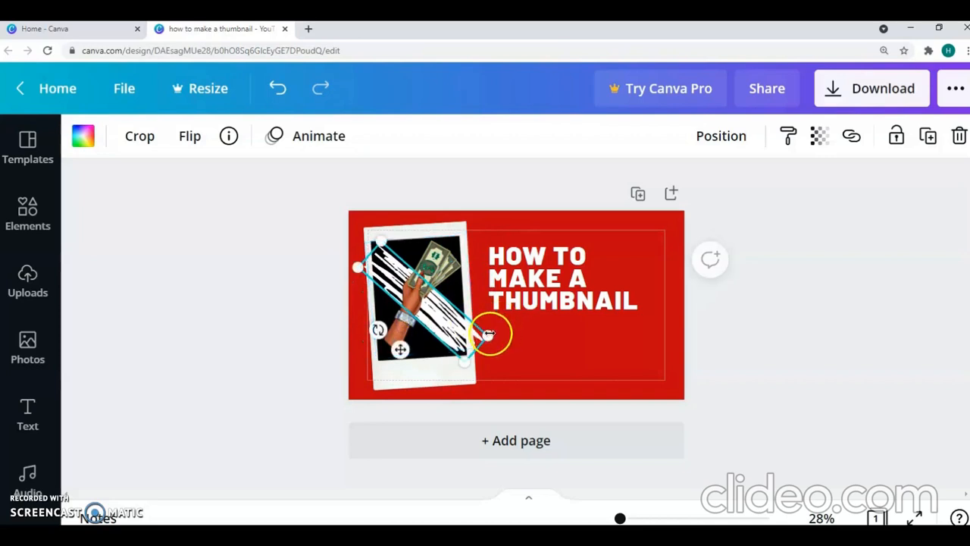
mouse_move(486, 334)
left_mouse_down()
mouse_move(464, 314)
mouse_move(501, 354)
left_mouse_up()
Shrink and center the brush stroke within the polaroid's black area, moving the hand-with-cash image aside and back over it
left_click(438, 319)
left_click(433, 294)
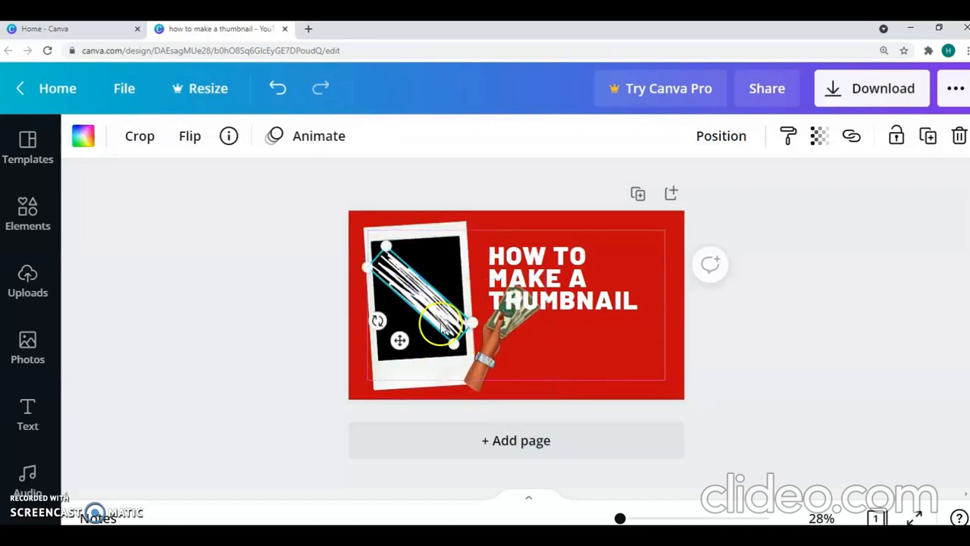
left_click_drag(385, 242, 394, 258)
left_click_drag(427, 302, 422, 291)
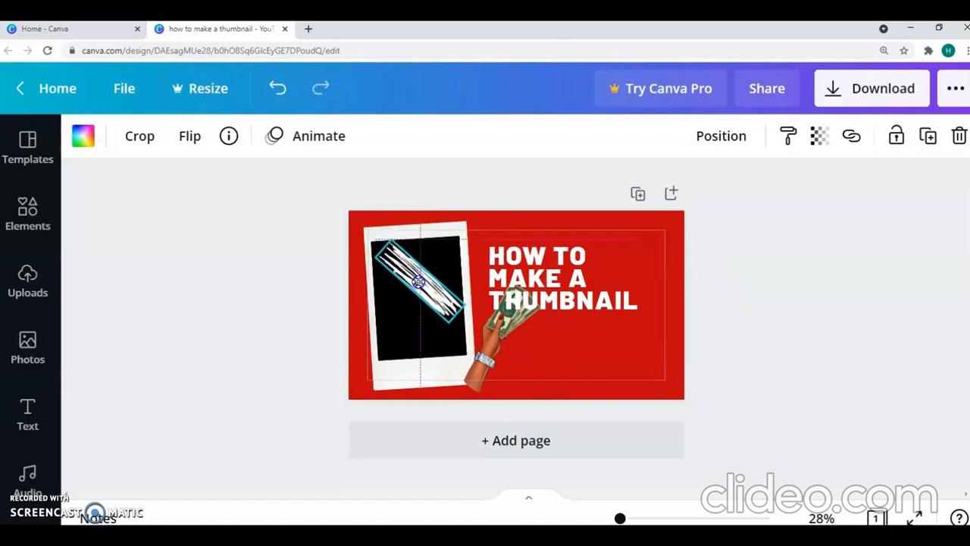
left_click_drag(506, 349, 426, 299)
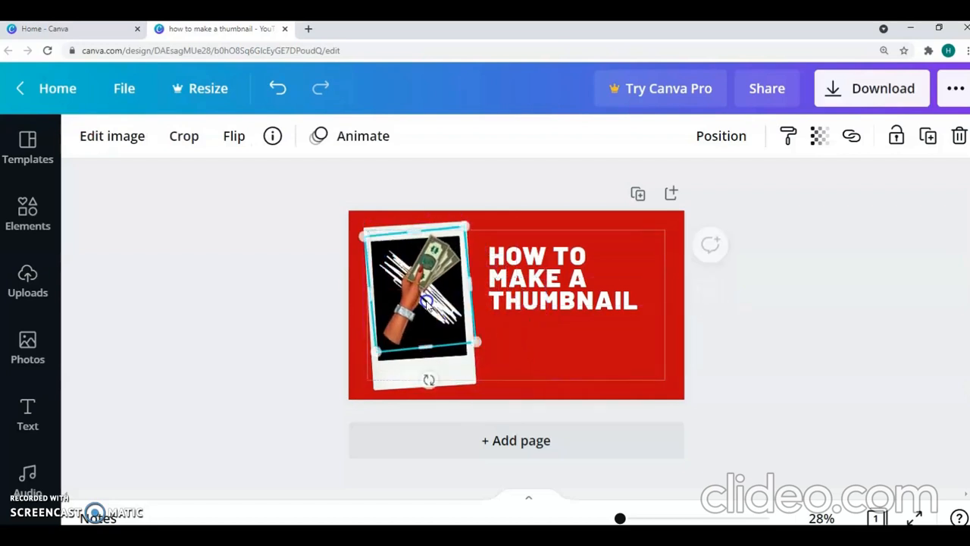
Move the hand-with-cash image aside onto the title and recolor the white brush stroke with the document's red
left_click_drag(827, 392, 426, 282)
left_click_drag(425, 281, 522, 285)
left_click(428, 282)
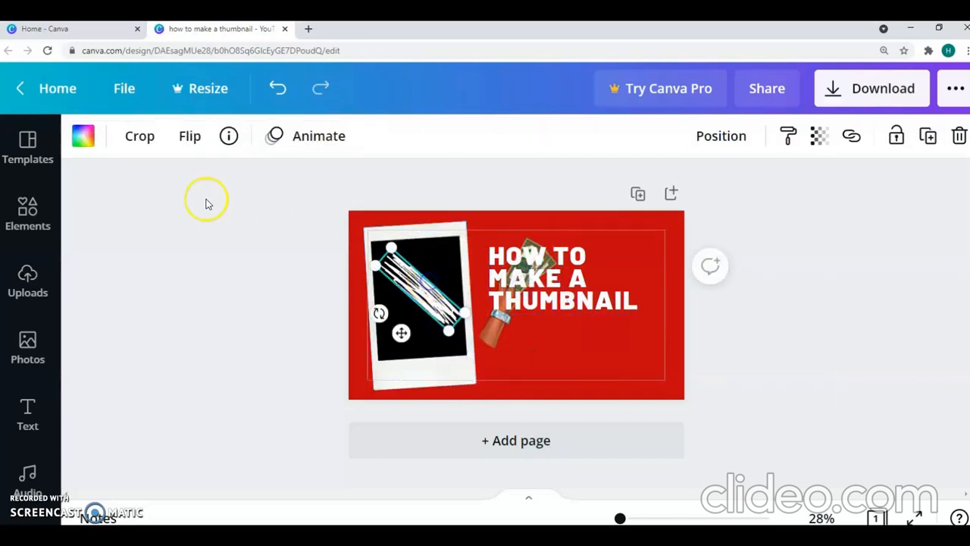
left_click(85, 137)
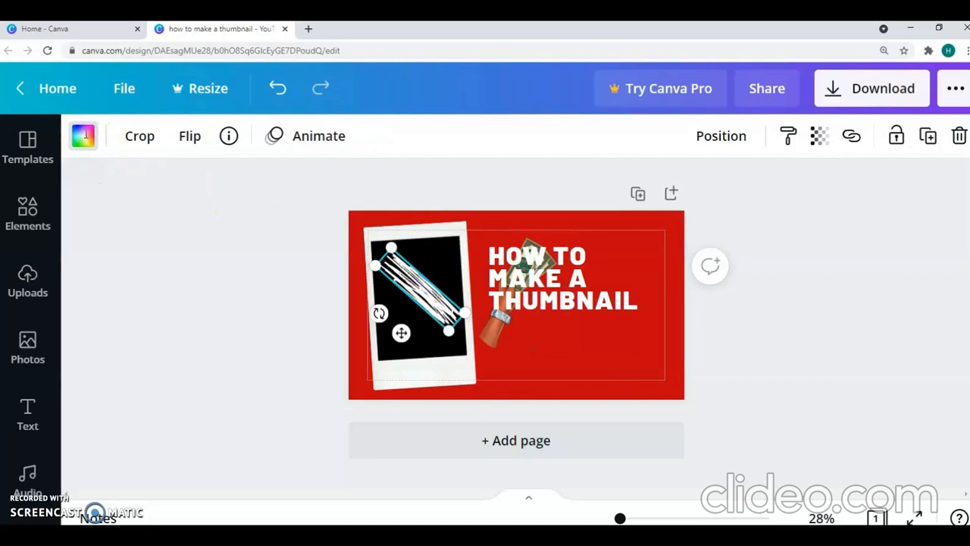
left_click(163, 318)
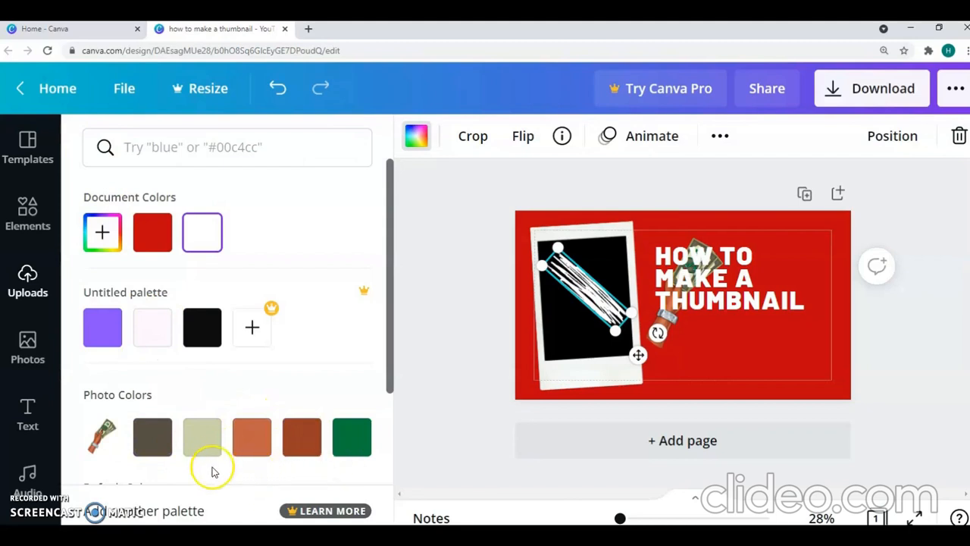
left_click(151, 235)
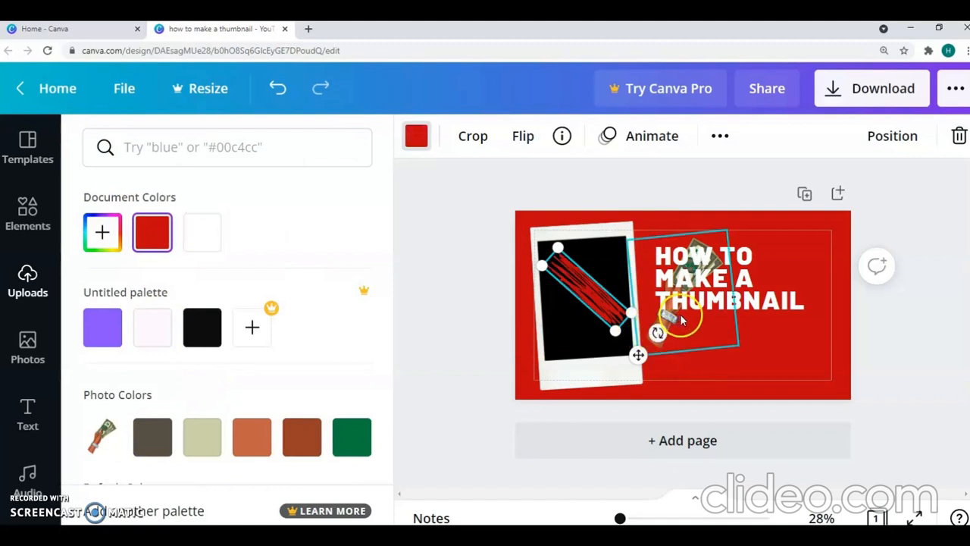
Move the hand-with-cash image back into the polaroid, over the red brush stroke
left_click(651, 326)
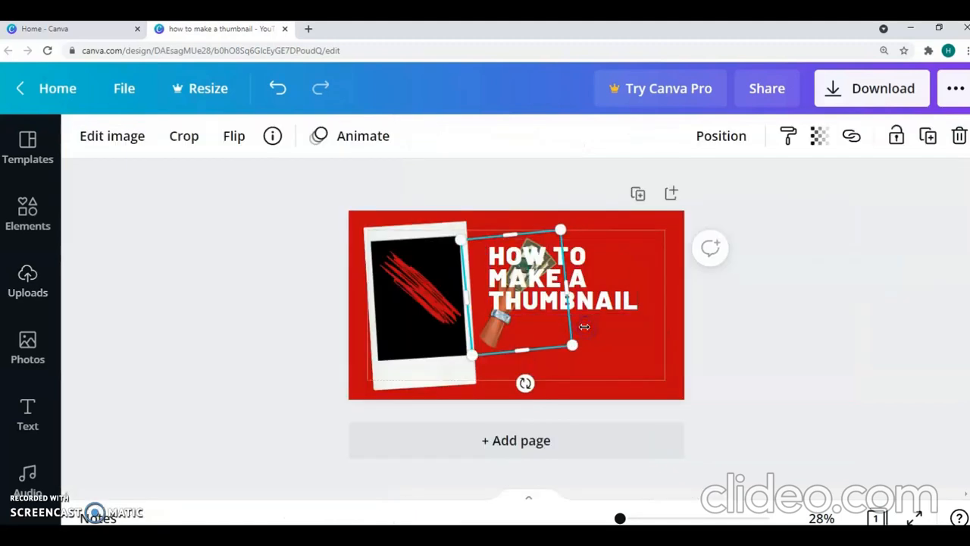
left_click(836, 347)
left_click_drag(505, 322, 412, 322)
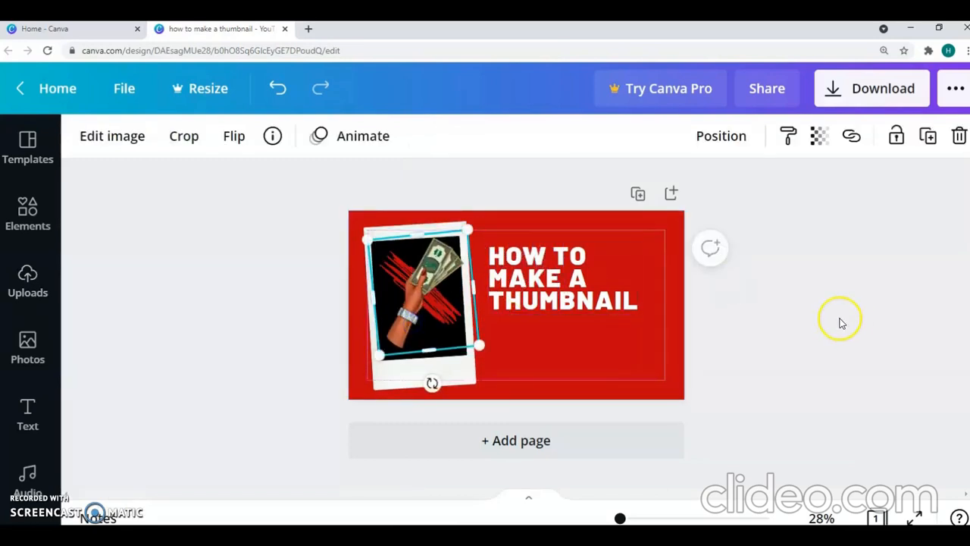
Shift the title slightly down and to the right, and add the word YOUTUBE on its own line above THUMBNAIL
left_click_drag(535, 256, 545, 267)
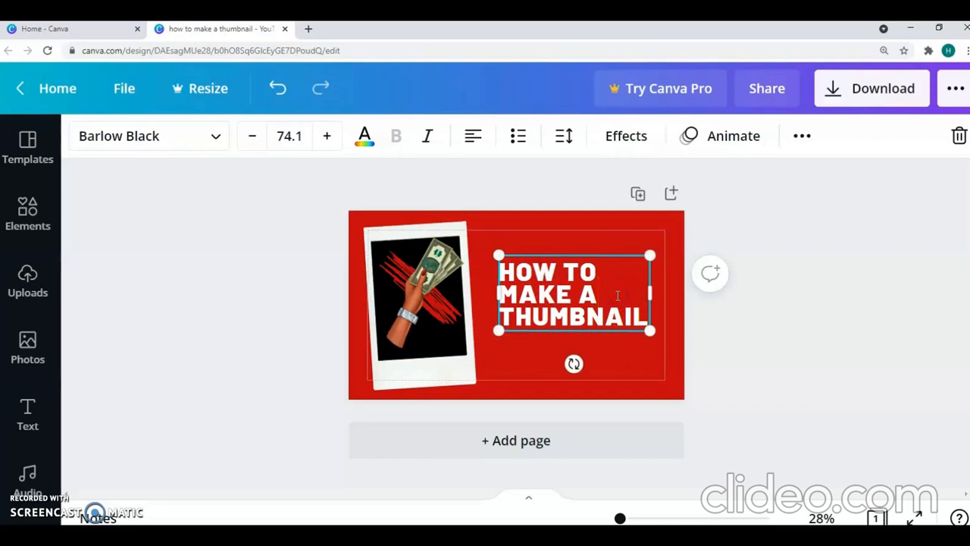
left_click(618, 295)
type("YOUTUBE")
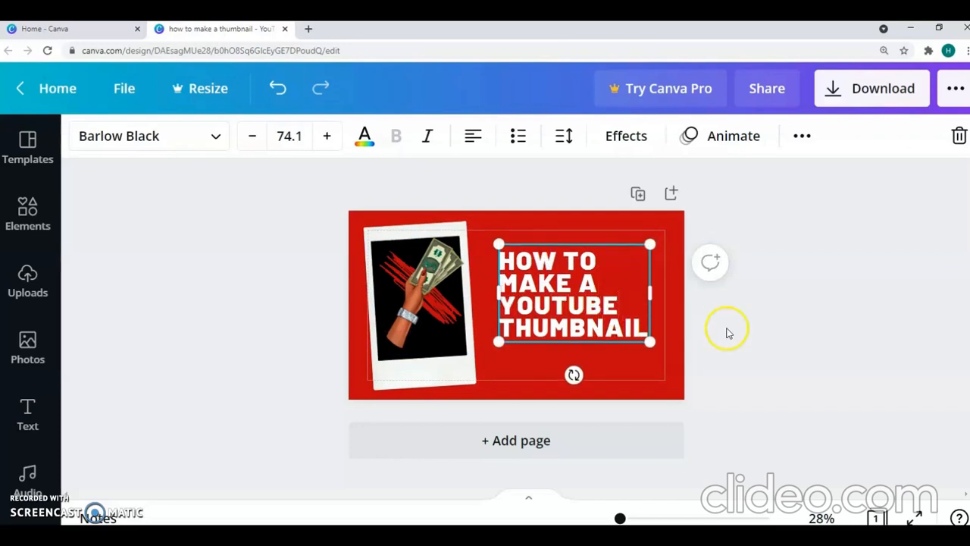
left_click(776, 349)
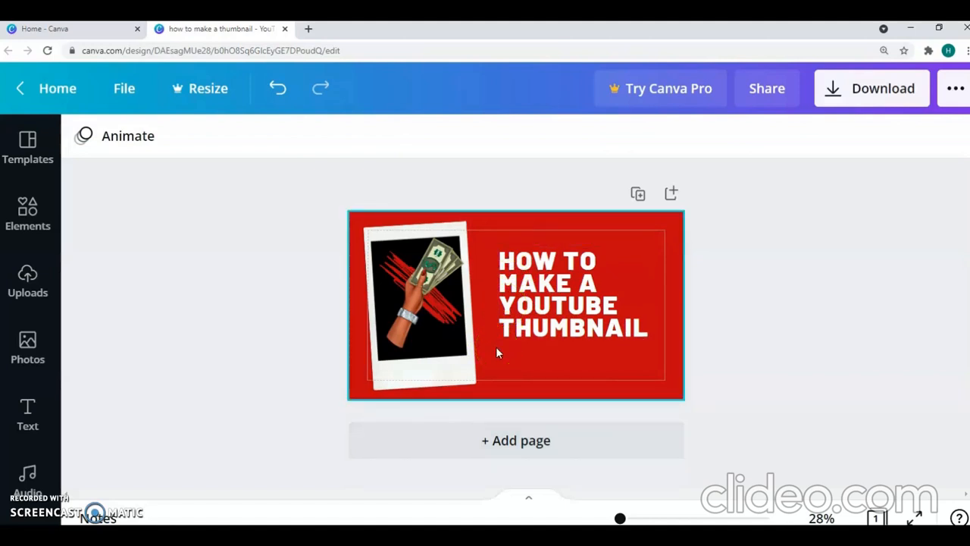
Duplicate the finished red thumbnail page and return to page 1
left_click(639, 193)
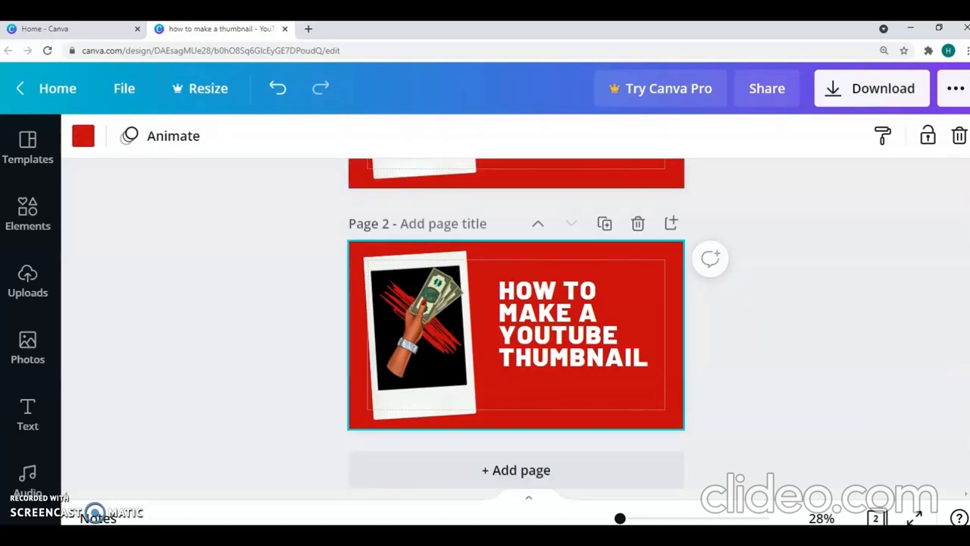
scroll(516, 326, "up", 3)
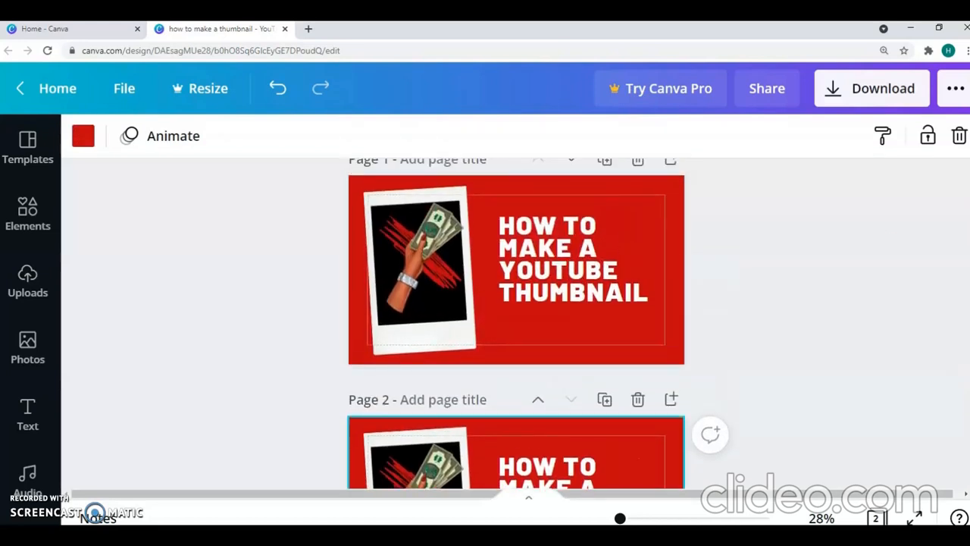
left_click(966, 219)
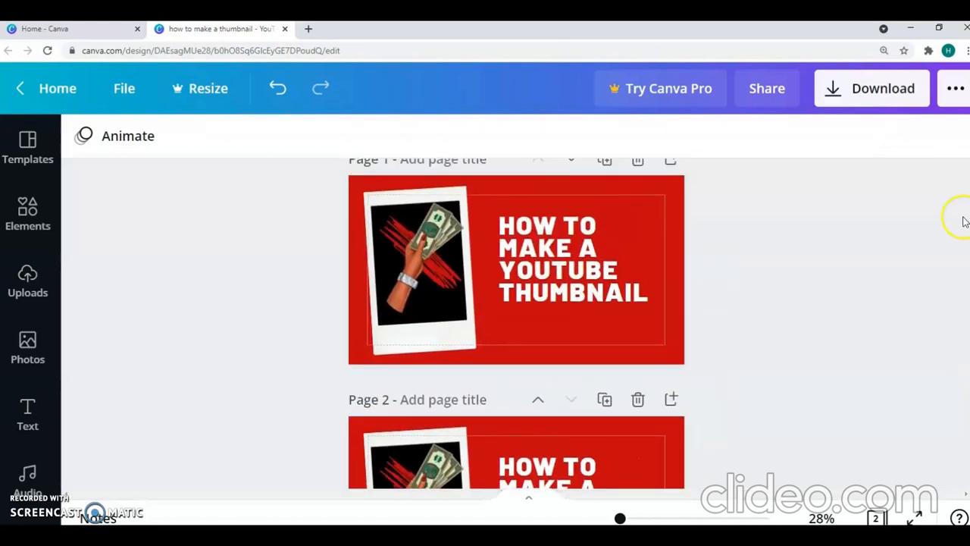
Change the background of page 1 to the palette purple #8c52ff
left_click(610, 331)
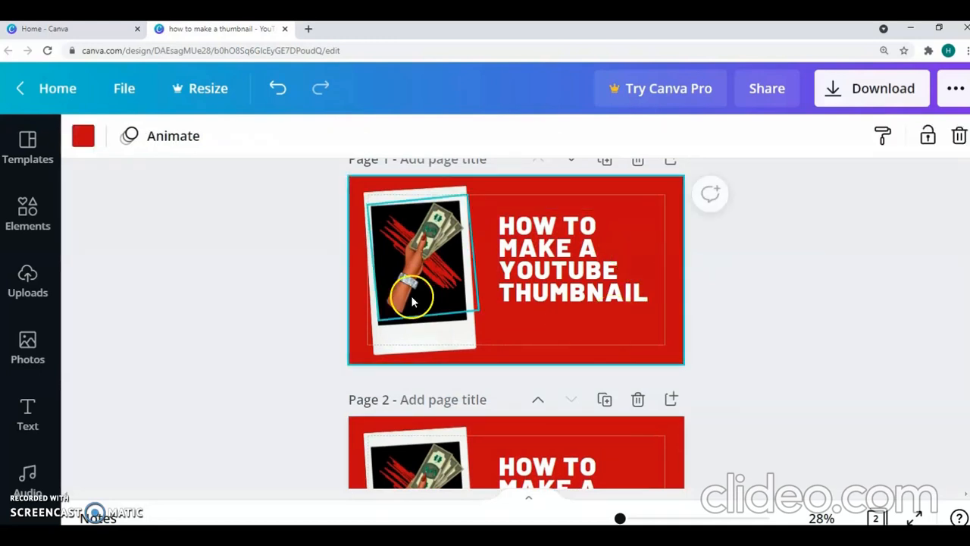
left_click(83, 135)
left_click(106, 329)
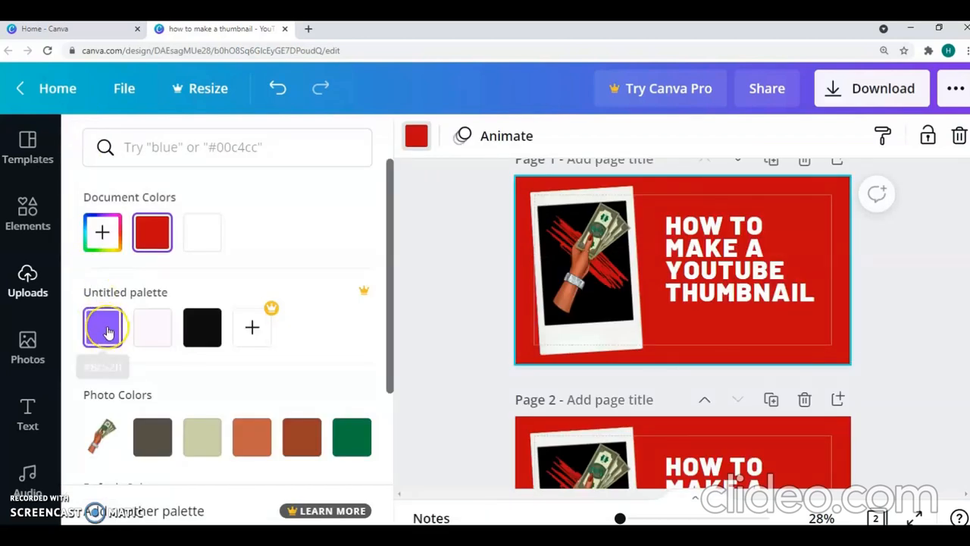
left_click(107, 331)
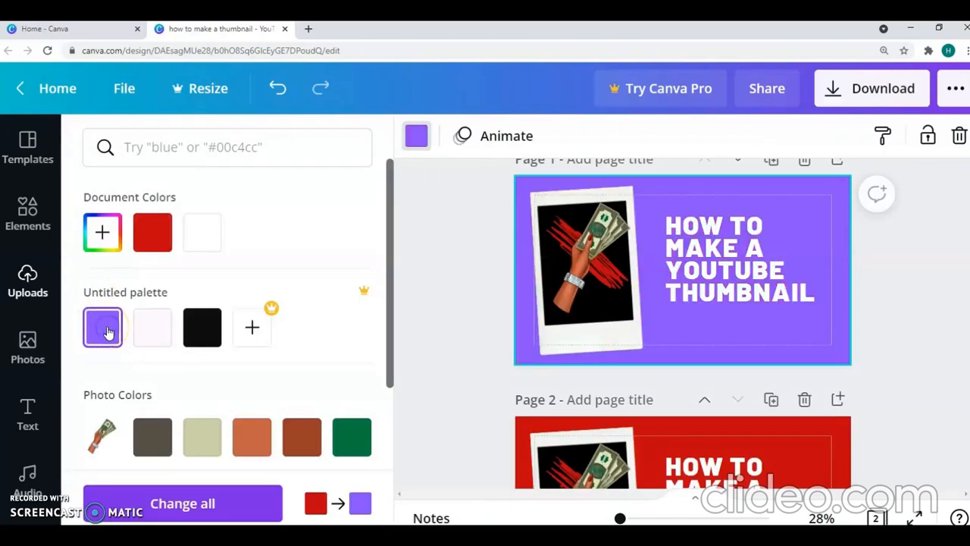
left_click(110, 331)
left_click(105, 339)
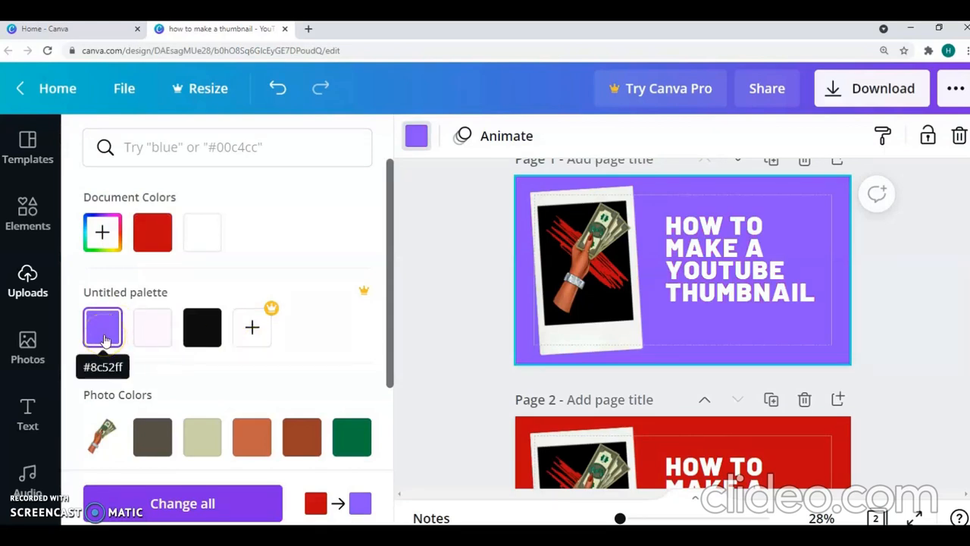
left_click(98, 346)
left_click(101, 330)
left_click(141, 334)
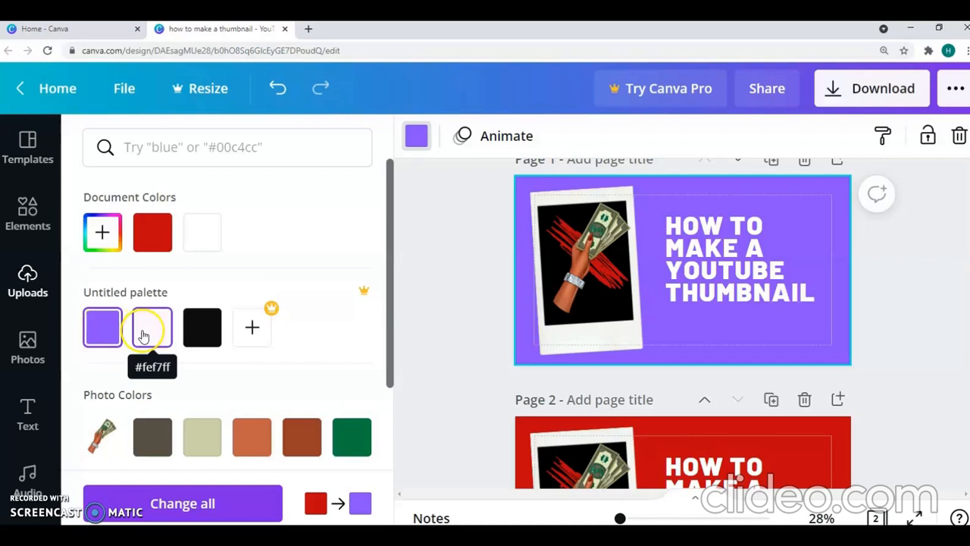
left_click(109, 331)
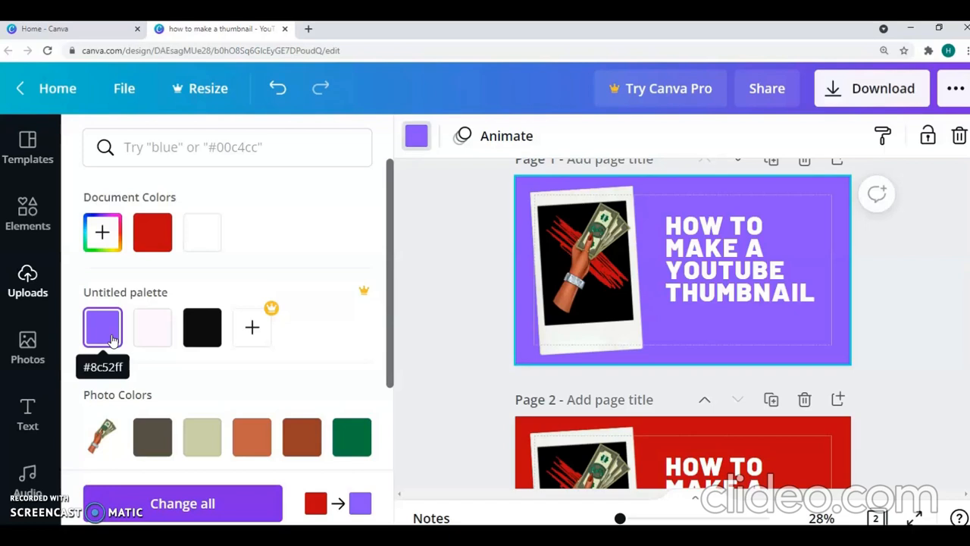
left_click(609, 279)
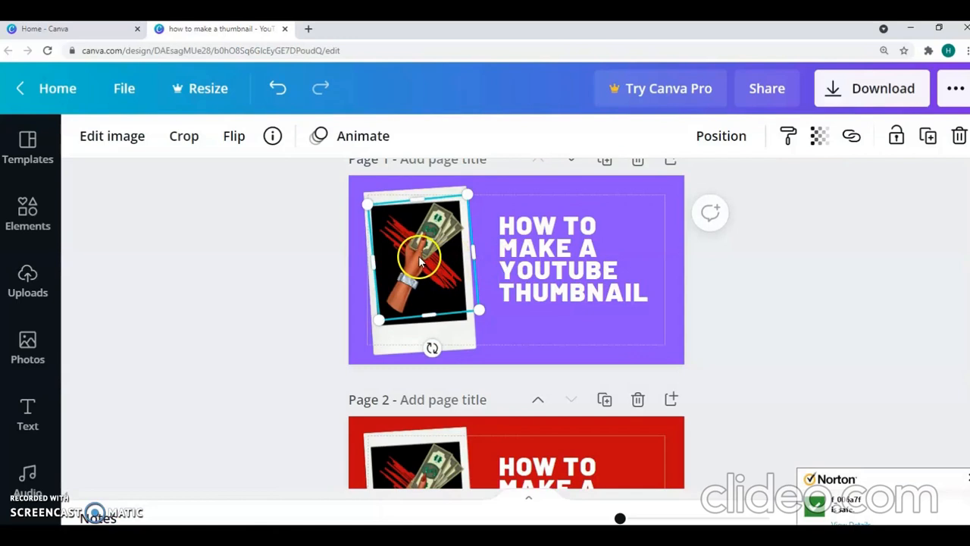
left_click_drag(460, 256, 516, 256)
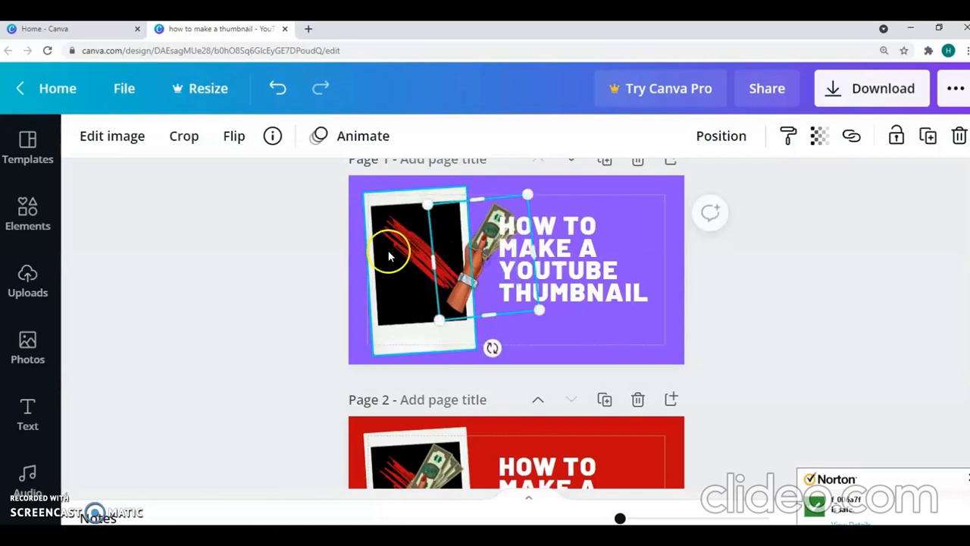
left_click(276, 88)
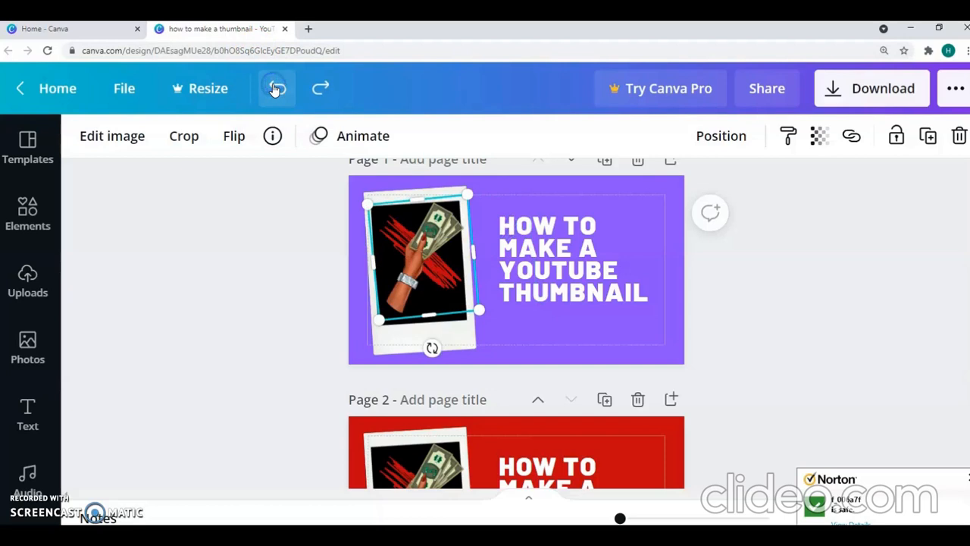
Send the hand-with-cash image on page 1 one layer backward and recolor the exposed brush stroke with the document's purple
right_click(450, 289)
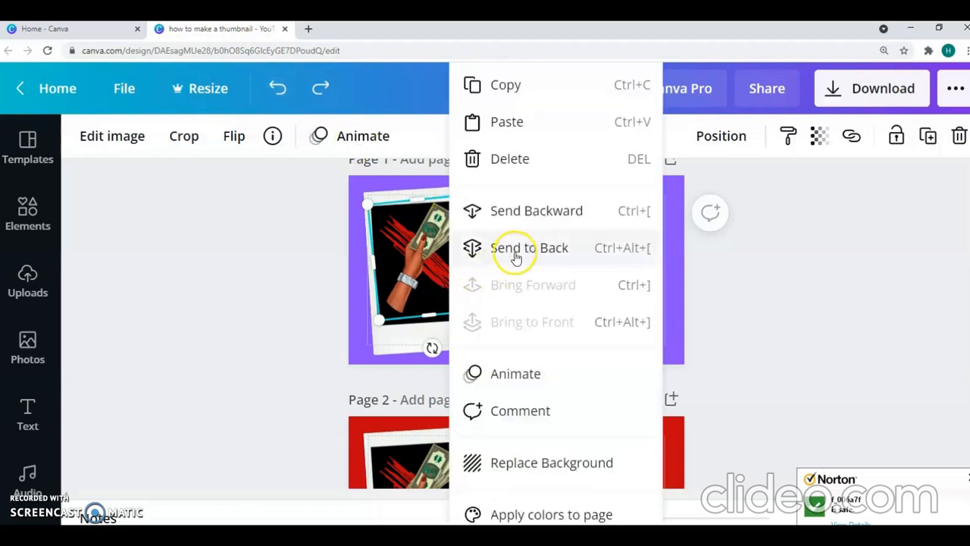
left_click(530, 213)
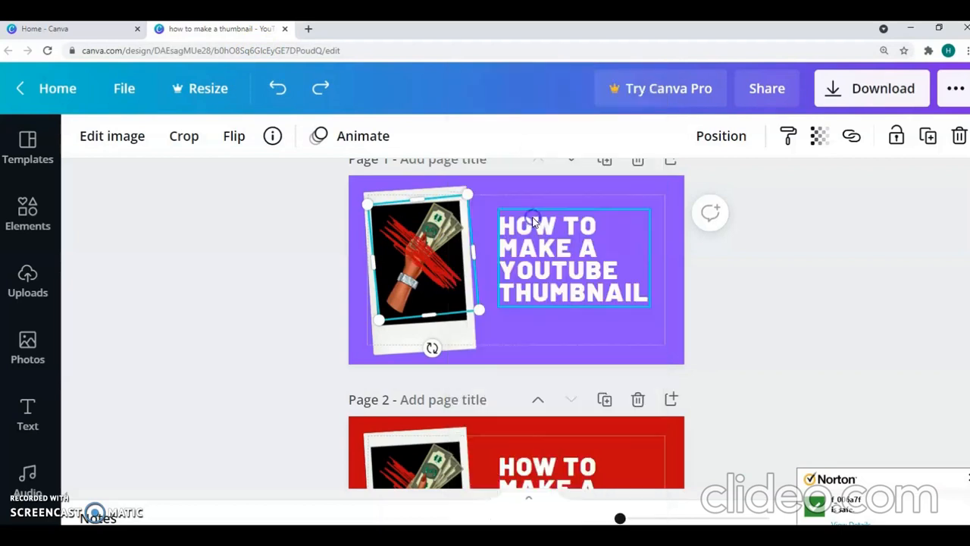
left_click(421, 244)
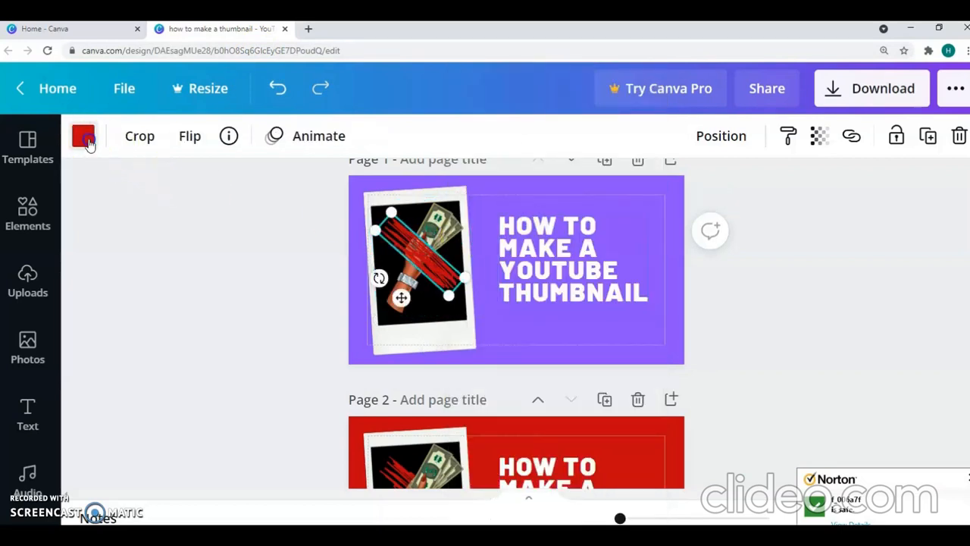
left_click(83, 136)
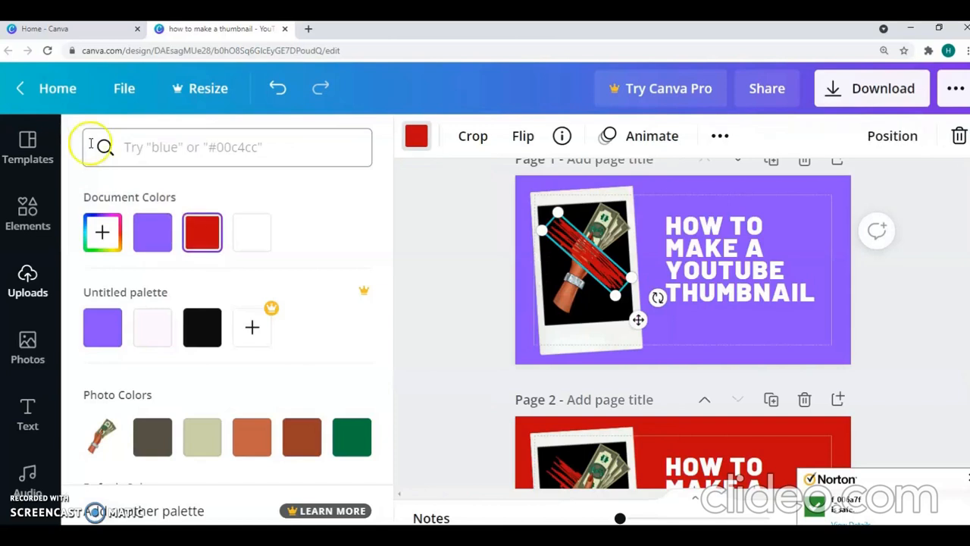
left_click(149, 236)
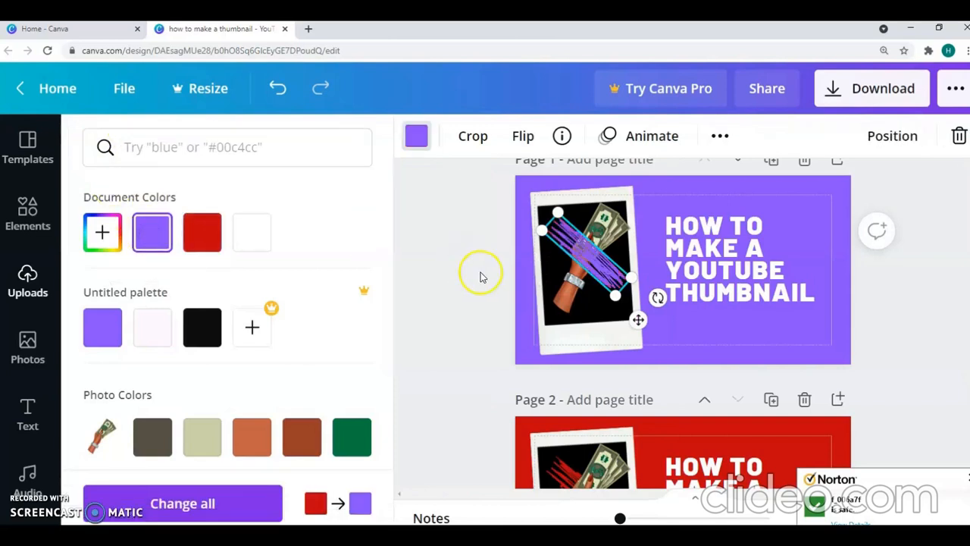
Send the purple brush stroke one layer backward so it sits behind the hand, and deselect it
right_click(591, 267)
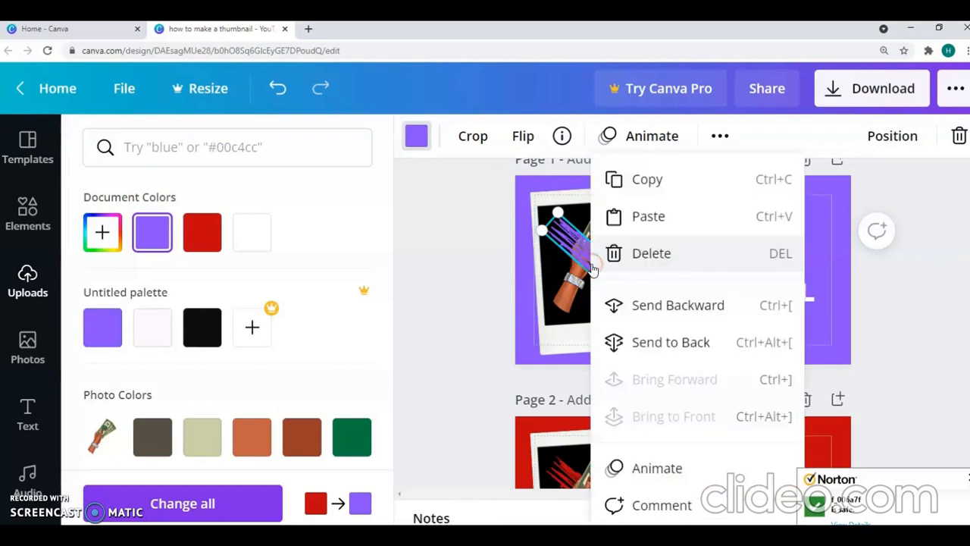
left_click(659, 317)
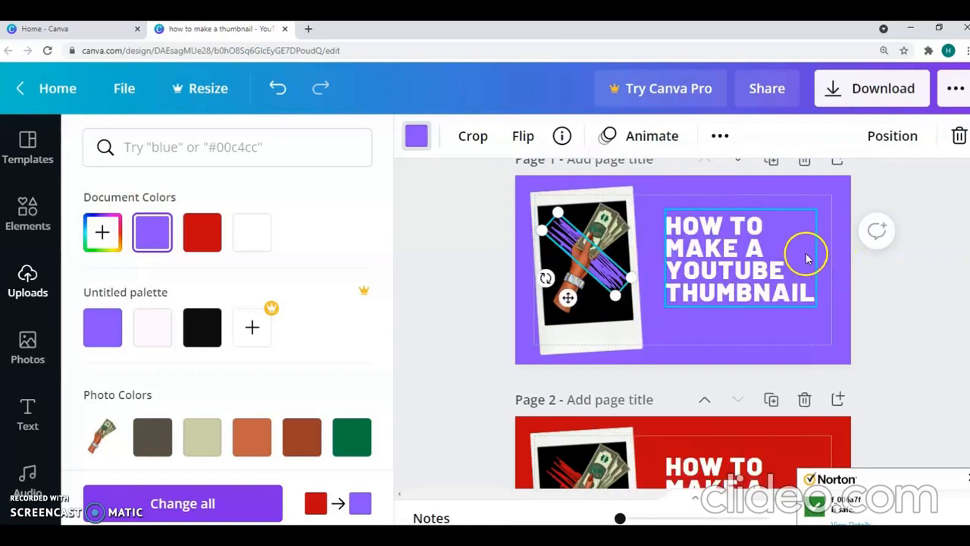
left_click(779, 334)
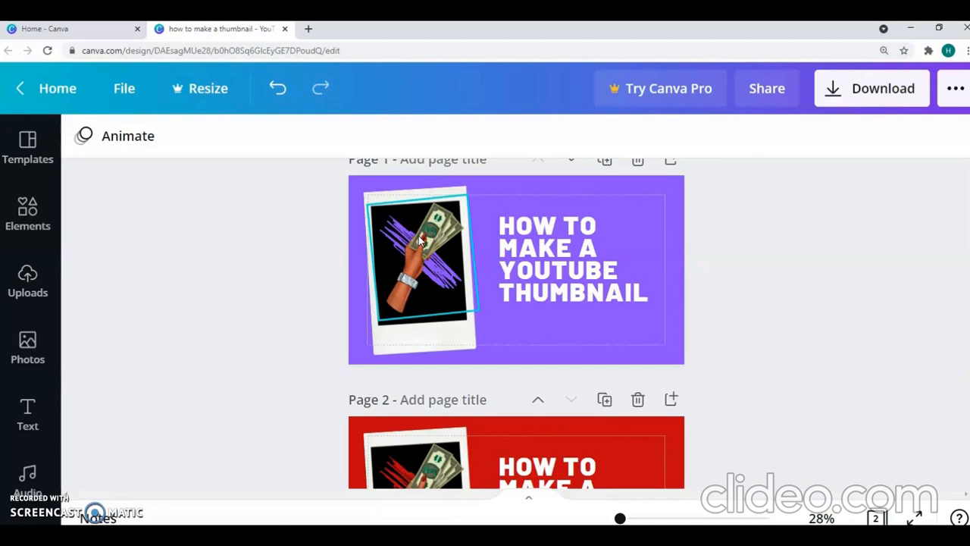
left_click(724, 322)
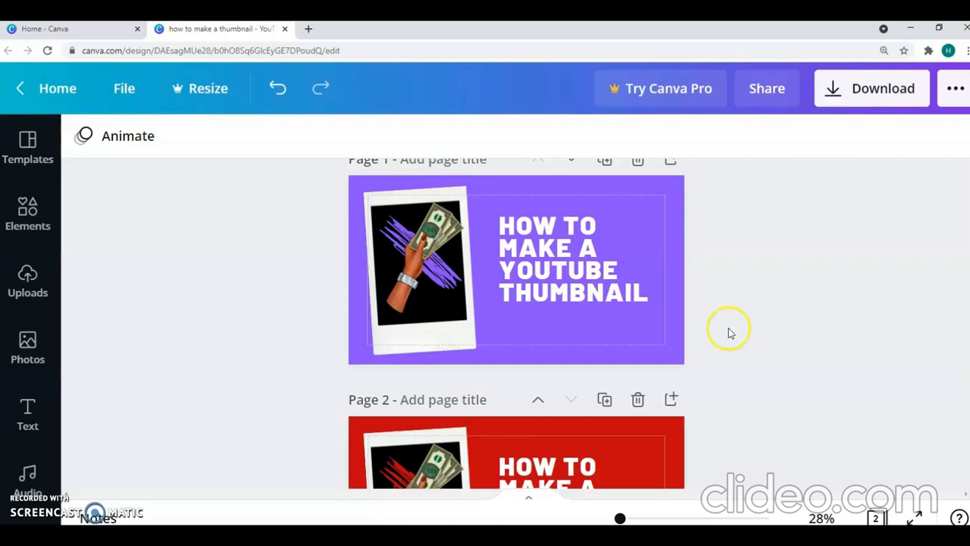
Compare the purple and red thumbnails in grid view and select page 2
left_click(876, 515)
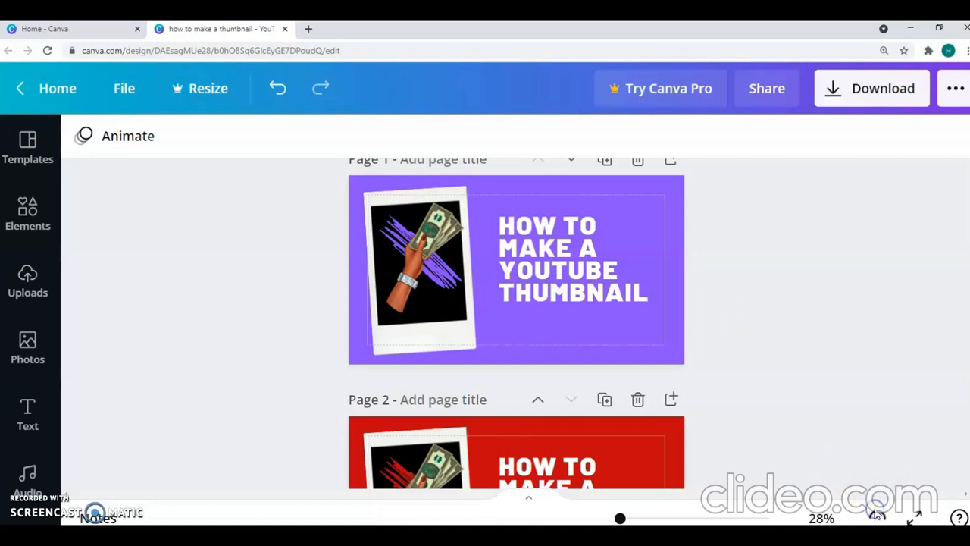
left_click(664, 447)
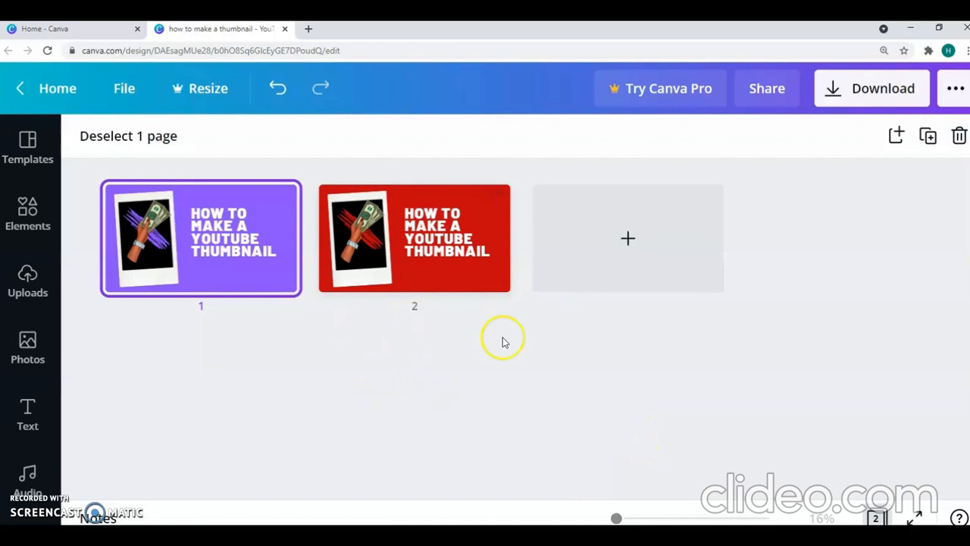
left_click(879, 517)
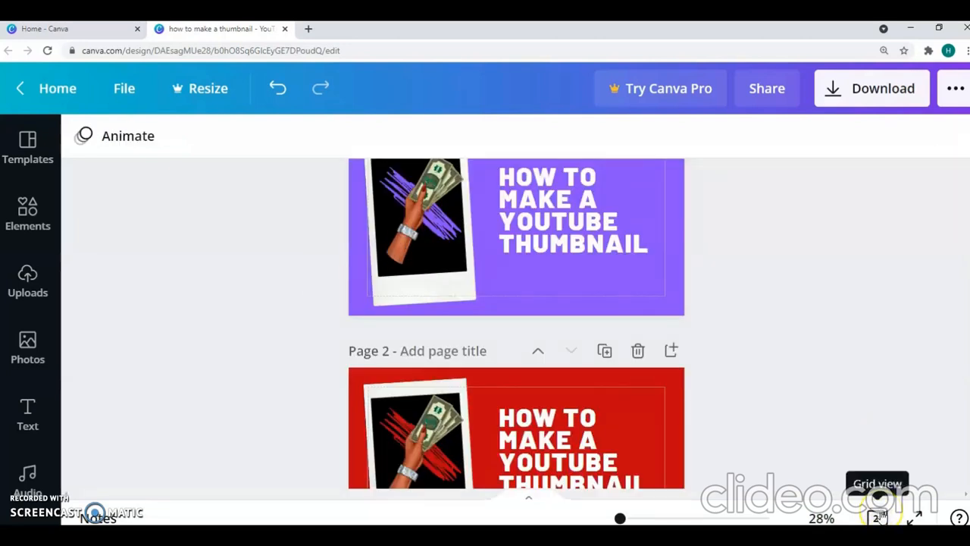
left_click(878, 517)
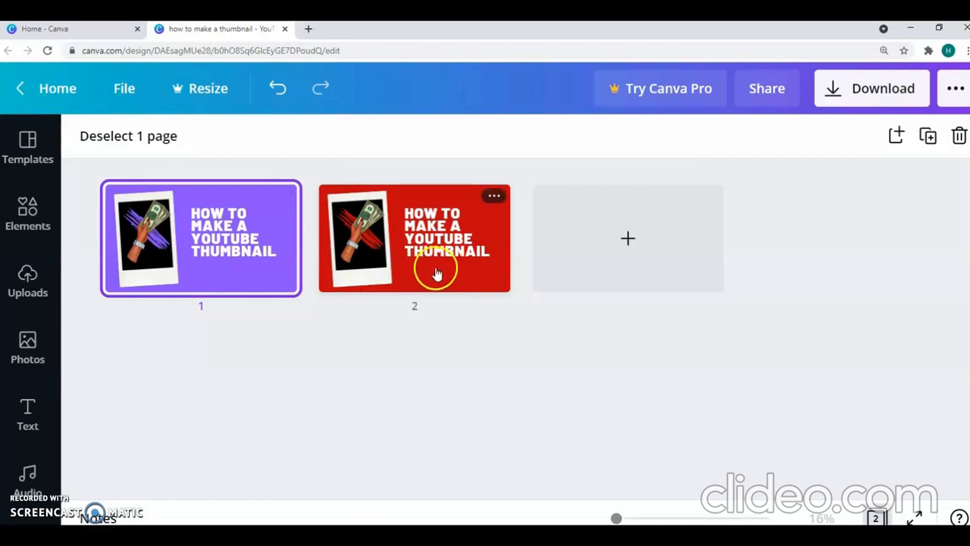
left_click(362, 236)
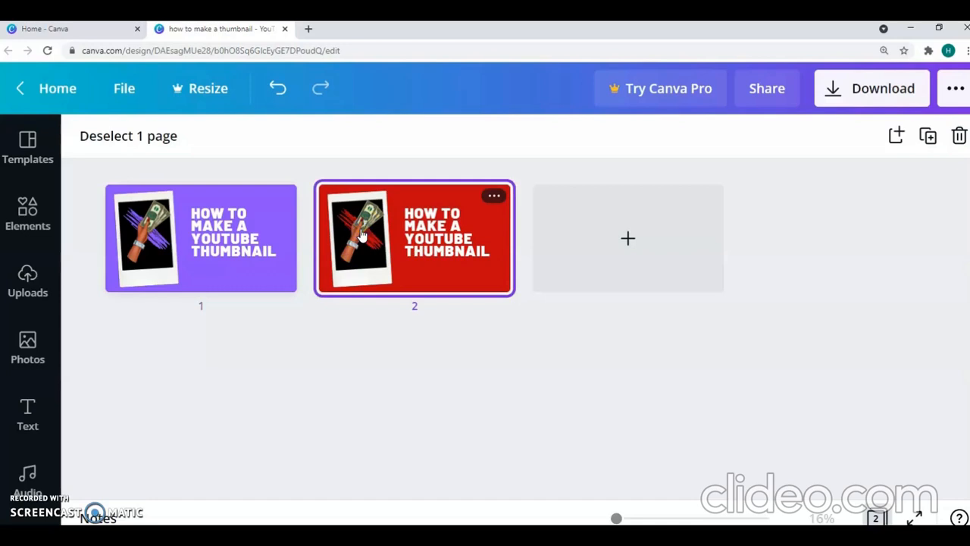
Open the red thumbnail on page 2 from grid view and duplicate the page
double_click(362, 236)
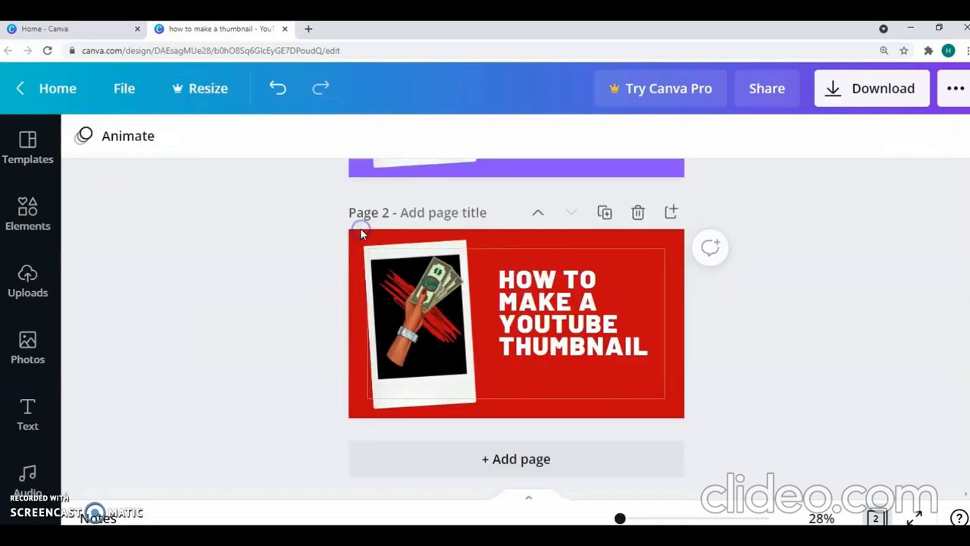
left_click(415, 305)
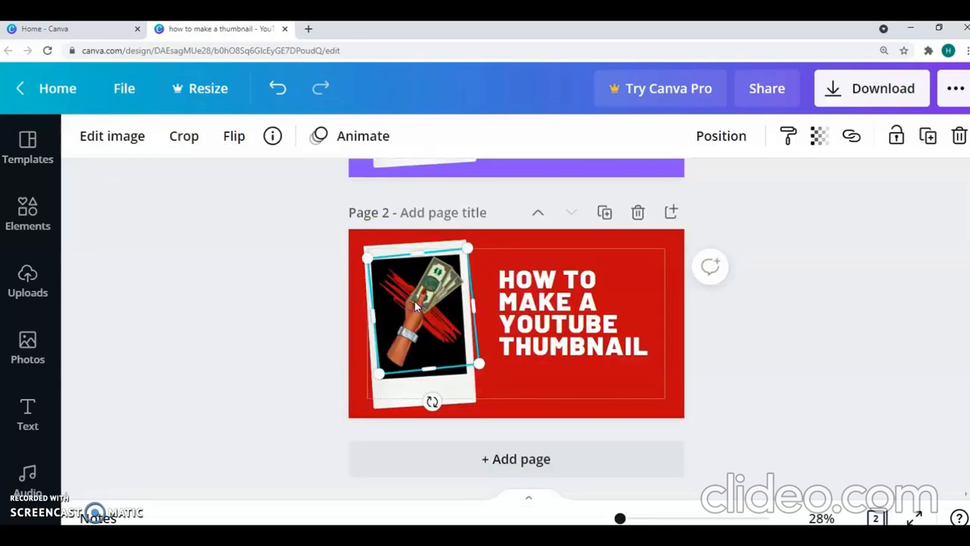
left_click(604, 212)
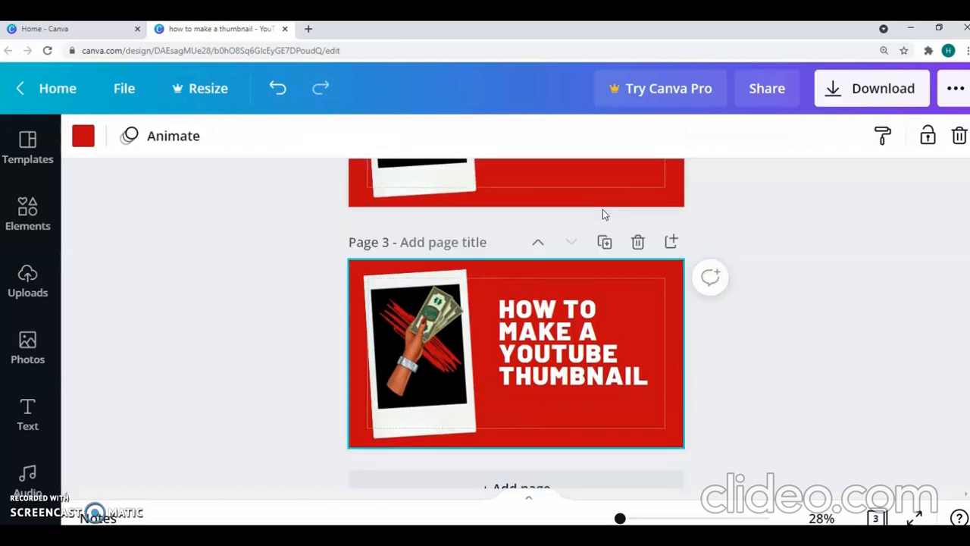
Delete the hand-with-cash image from page 3 and add the uploaded illustration of the woman in pink pants with crossed arms
left_click(427, 331)
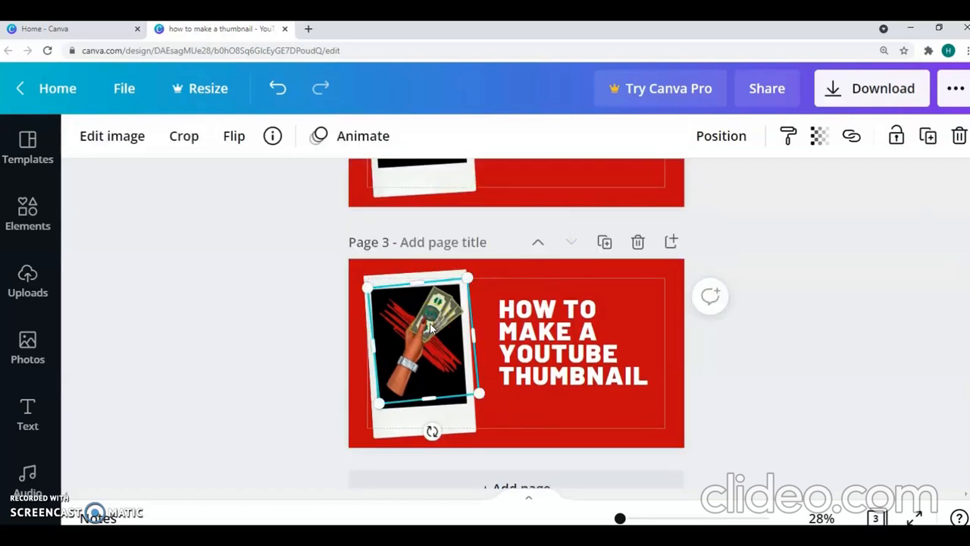
left_click(959, 136)
left_click(28, 271)
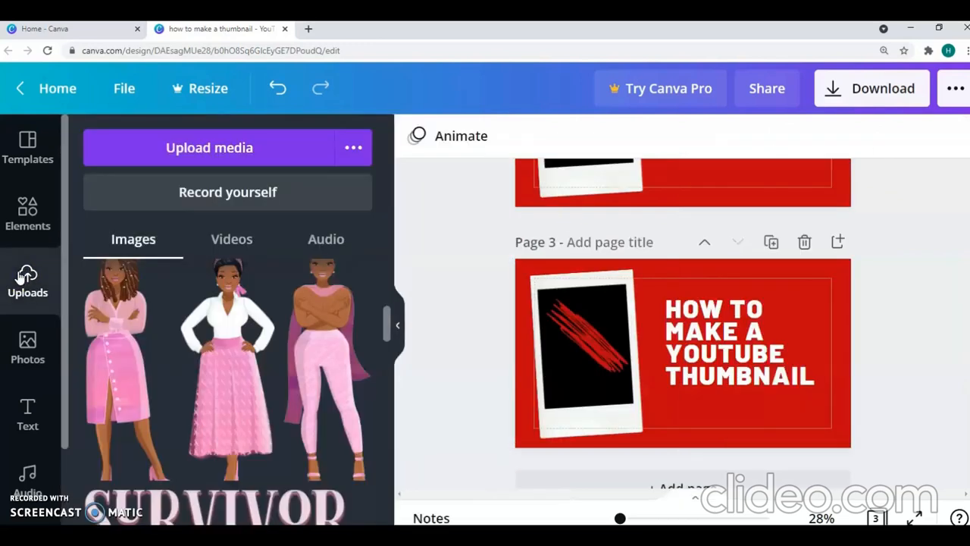
left_click(325, 375)
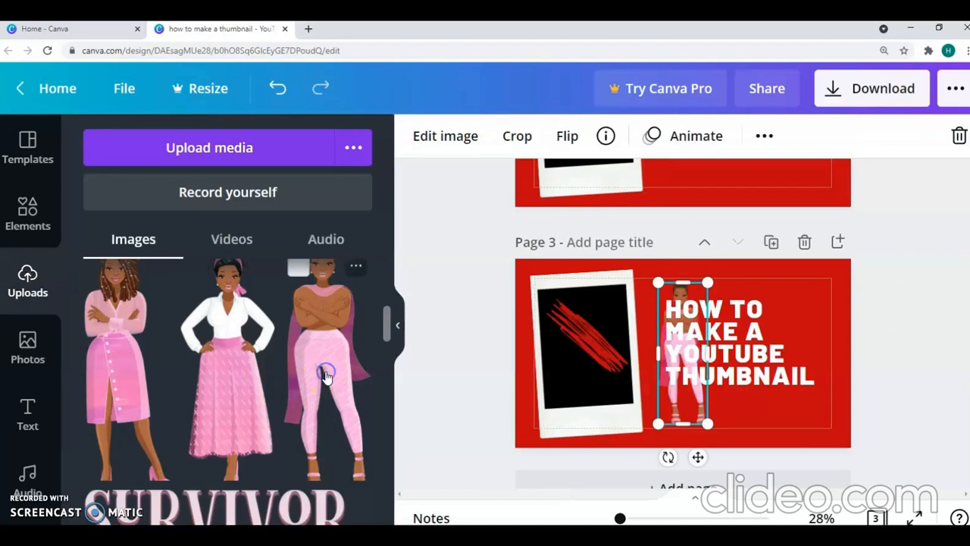
Recolor the brush stroke on page 3 with the medium pink from the woman illustration's photo colors
left_click(568, 329)
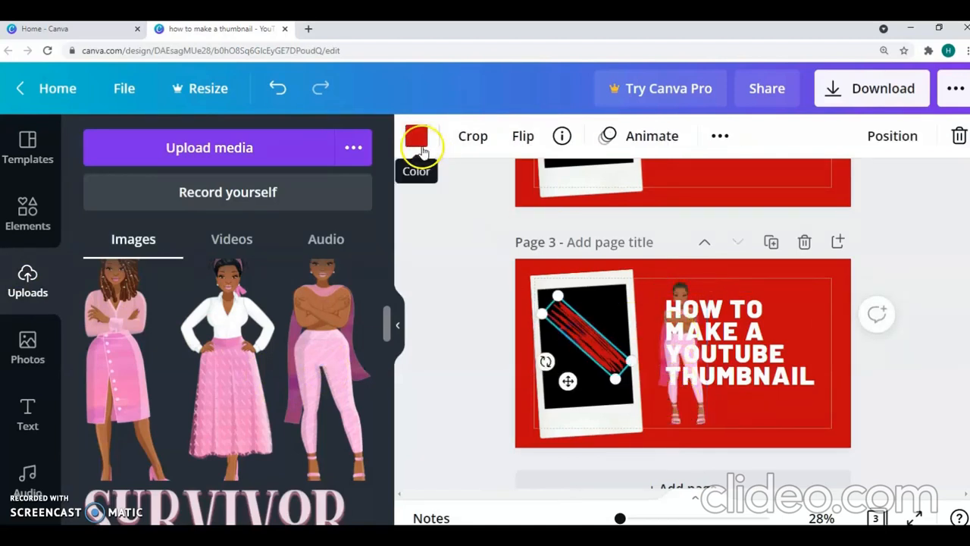
left_click(419, 144)
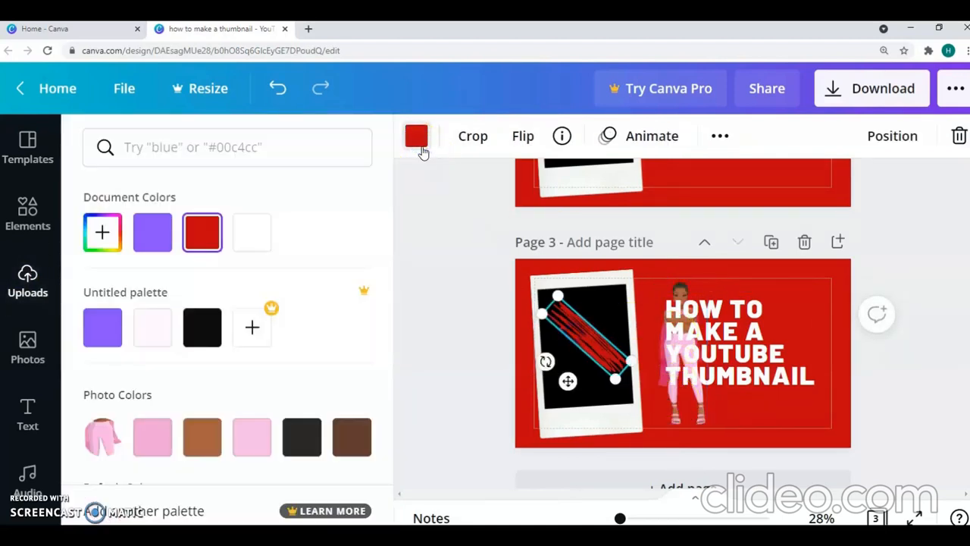
left_click(153, 439)
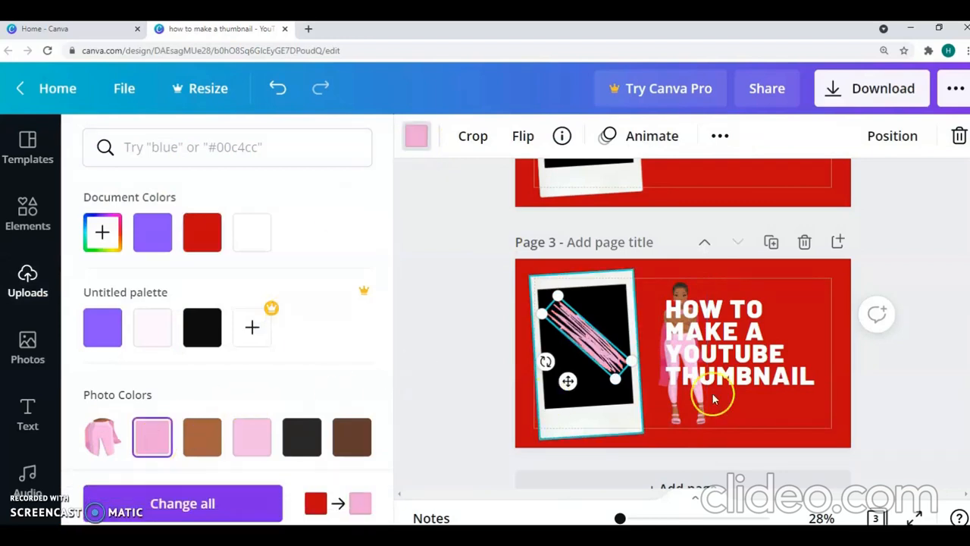
left_click(771, 397)
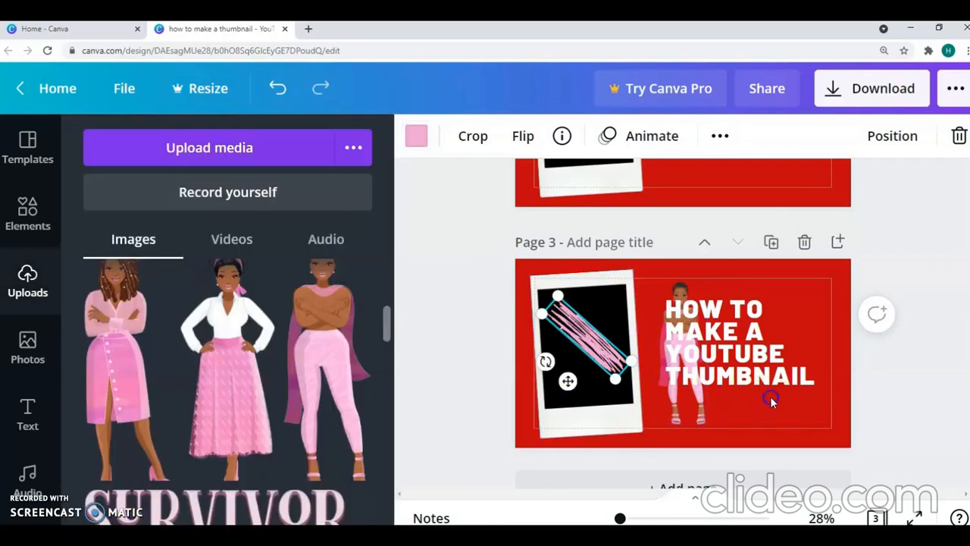
left_click(416, 135)
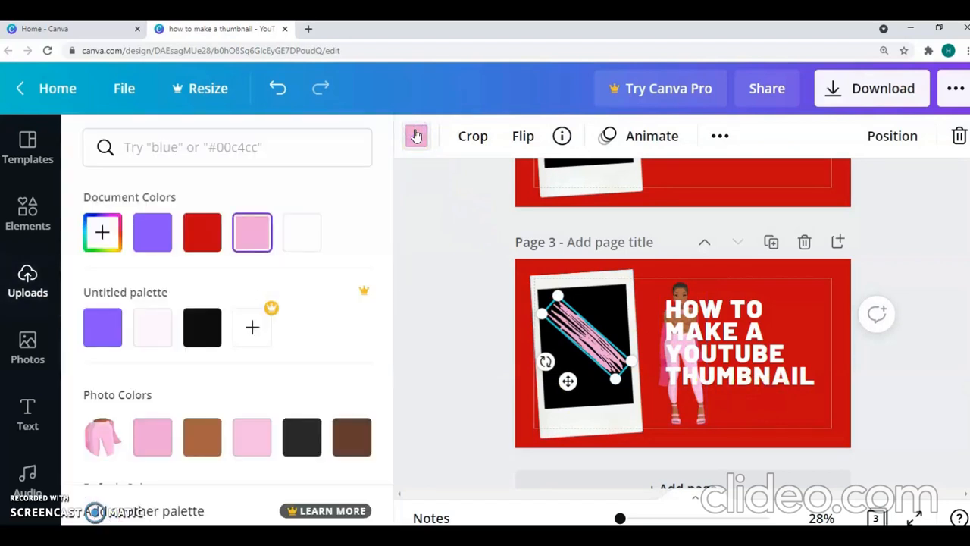
left_click(834, 310)
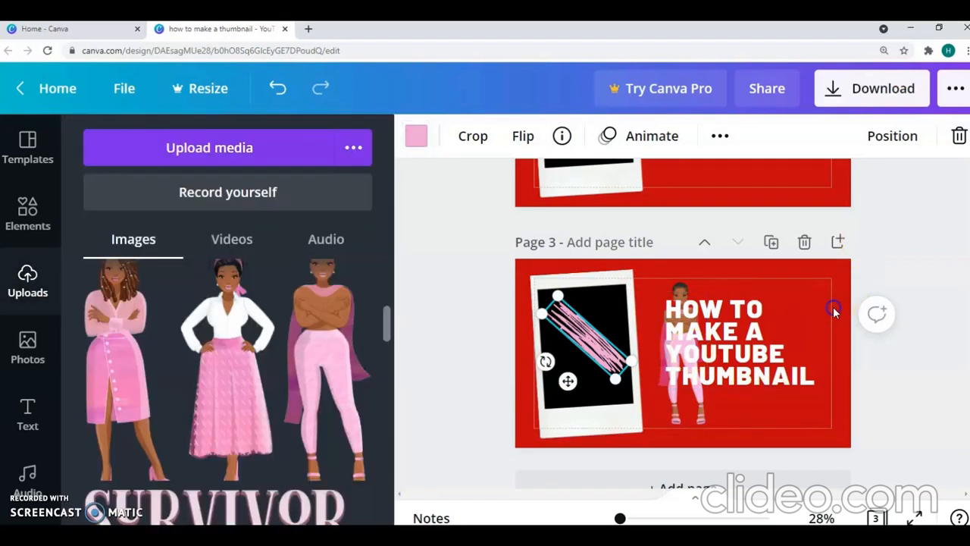
Change the background of page 3 to the document's pink
left_click(770, 267)
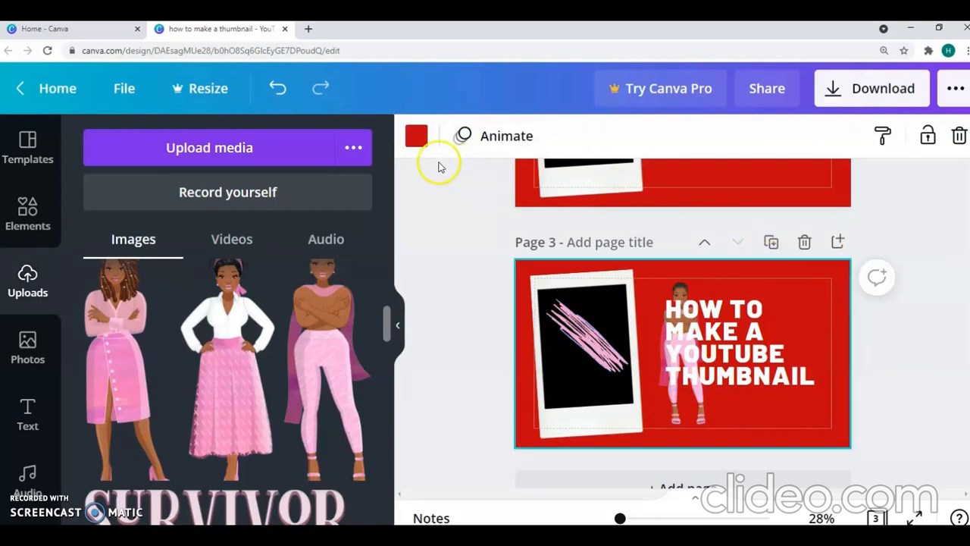
left_click(416, 137)
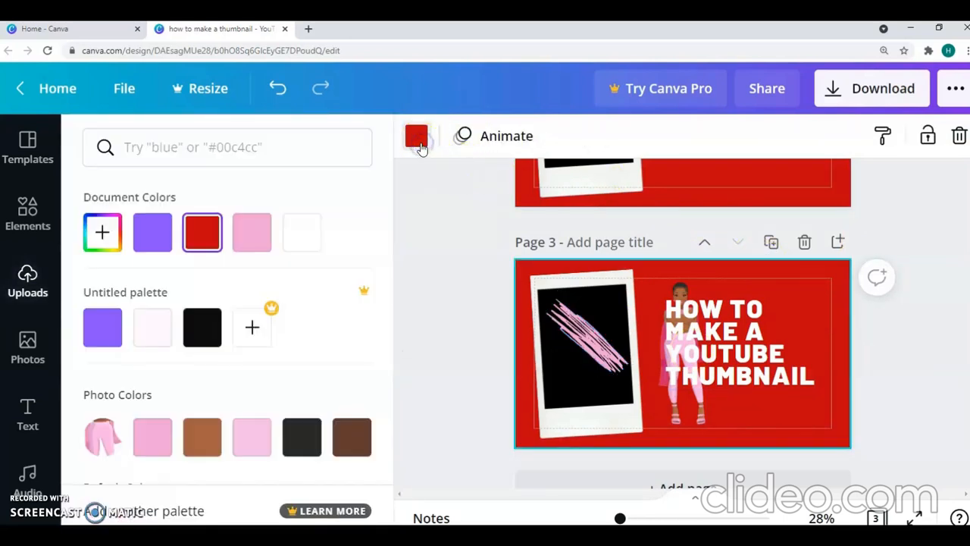
left_click(254, 229)
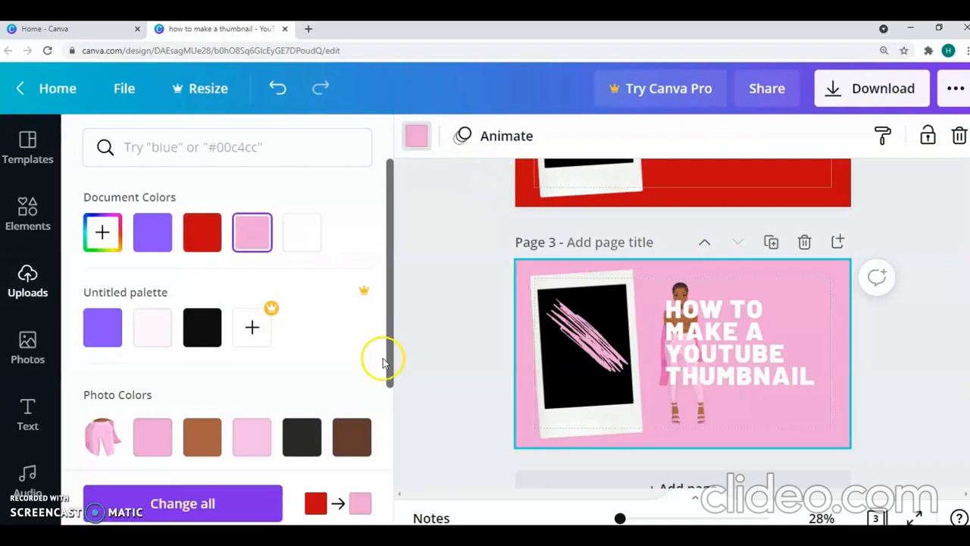
Move the woman illustration into the polaroid frame over the brush stroke, shrink it to fit and tilt it slightly to match the frame
left_click(681, 394)
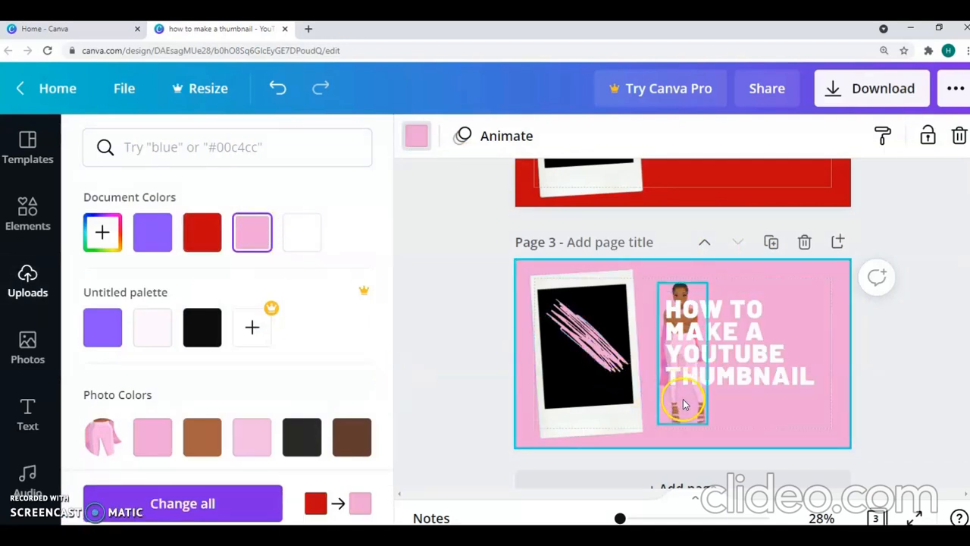
left_click_drag(681, 394, 582, 387)
left_click_drag(611, 271, 589, 338)
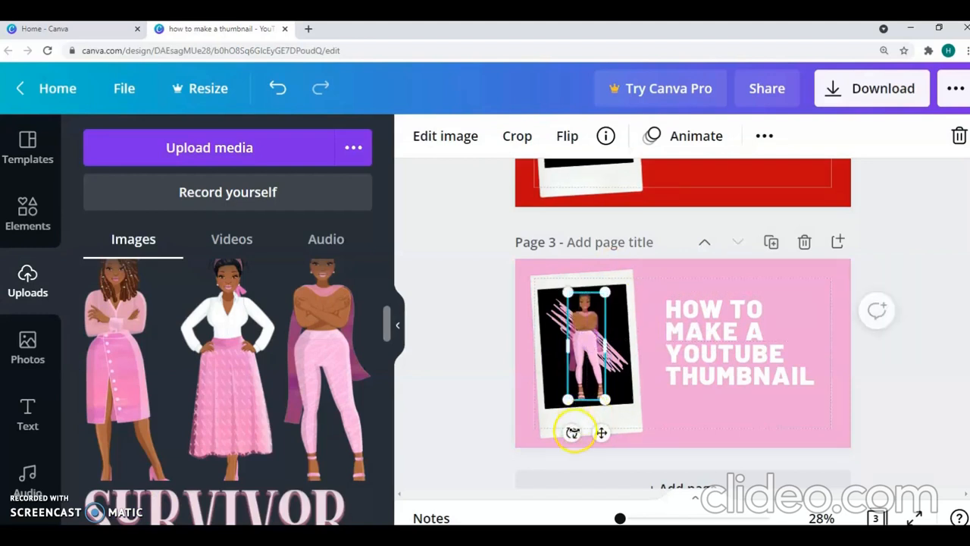
left_click_drag(575, 433, 579, 433)
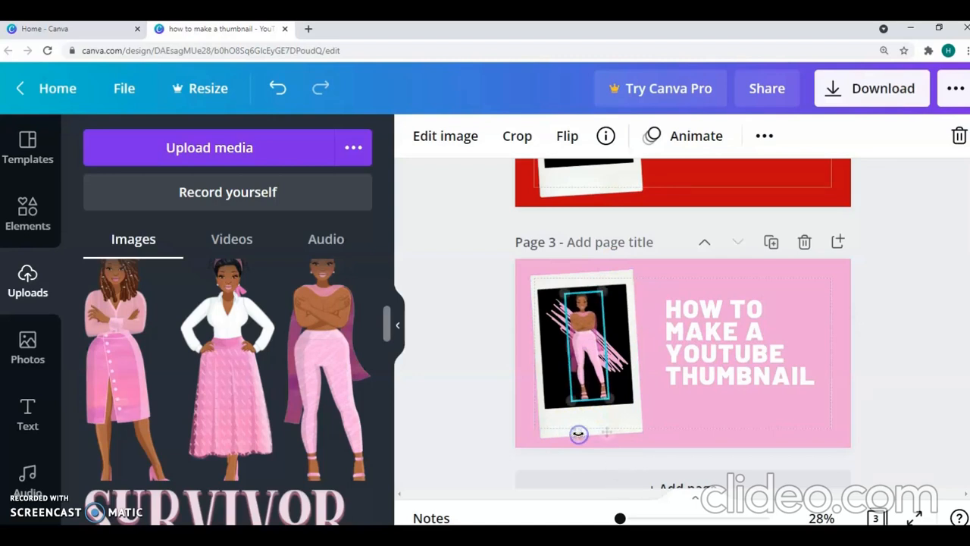
left_click(747, 415)
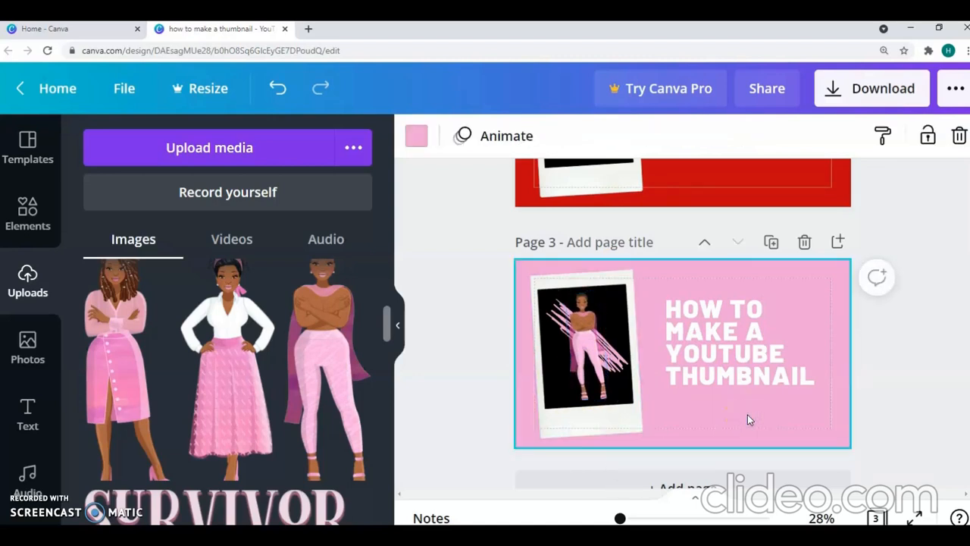
Collapse the uploads list, deselect page 3 and compare all three thumbnails in grid view
left_click(398, 325)
left_click(744, 365)
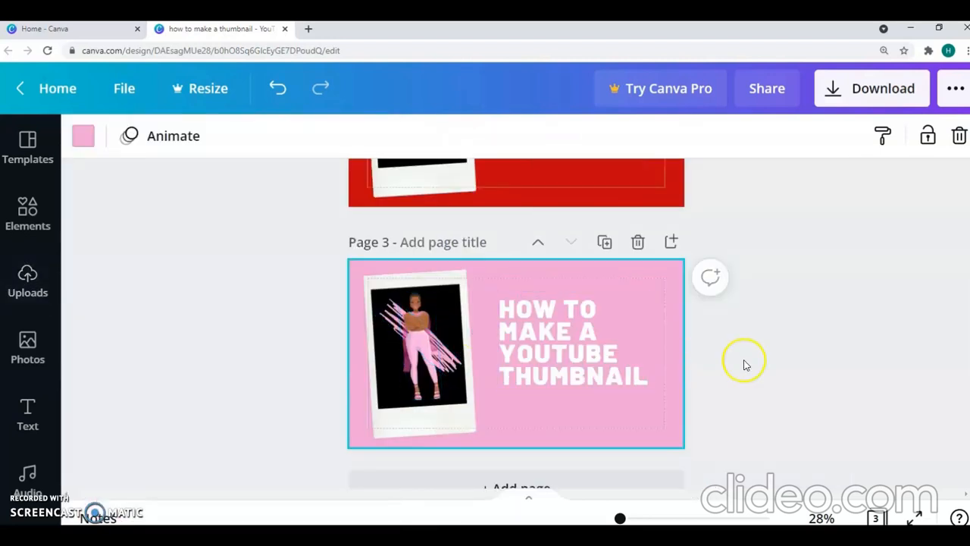
left_click(744, 362)
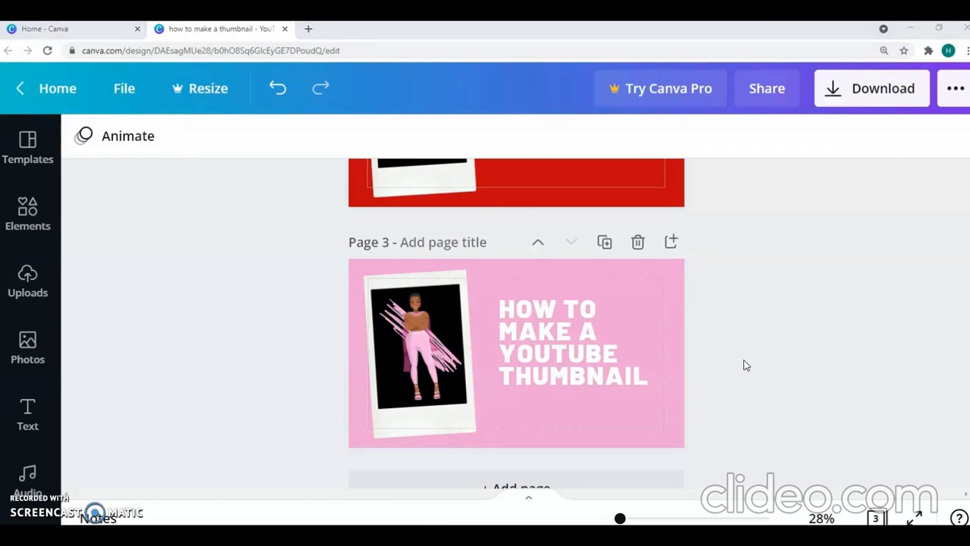
left_click(838, 350)
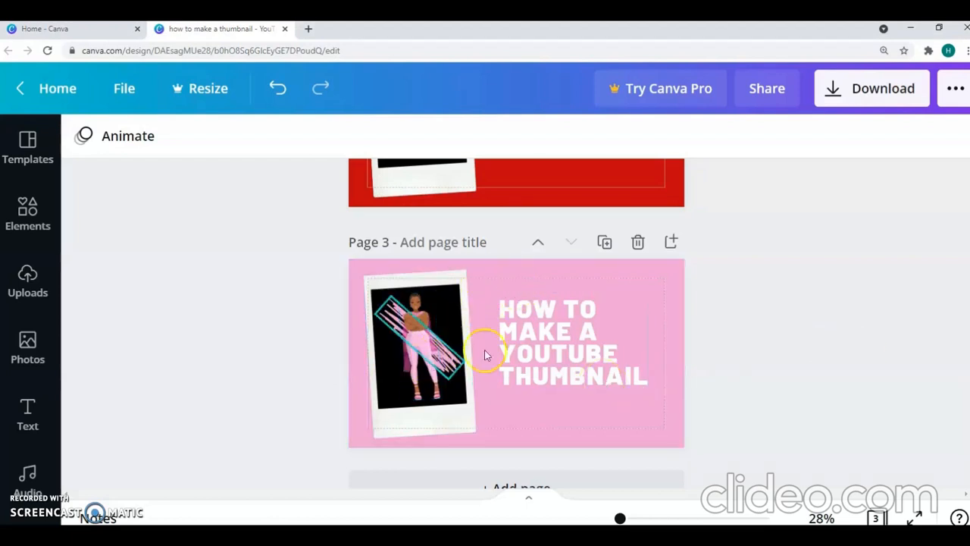
left_click(876, 516)
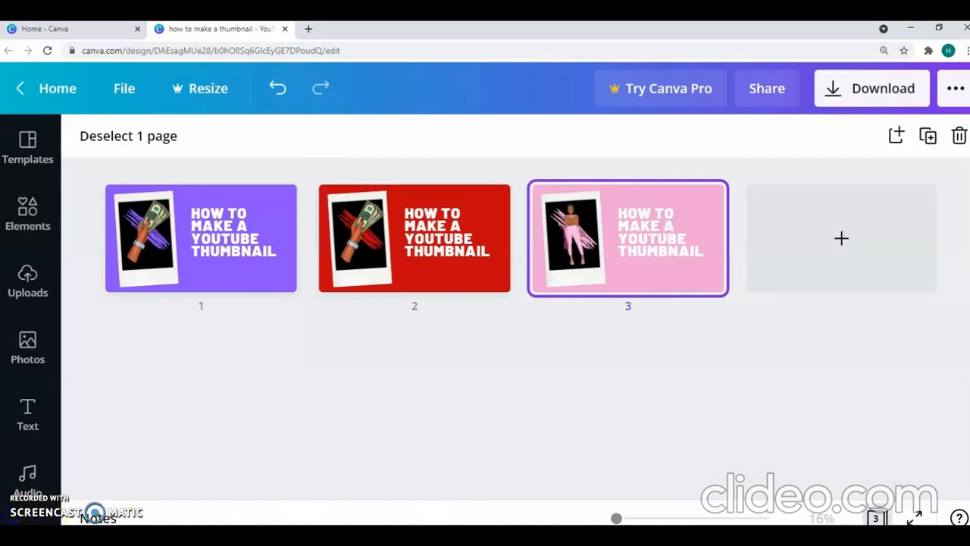
left_click(10, 518)
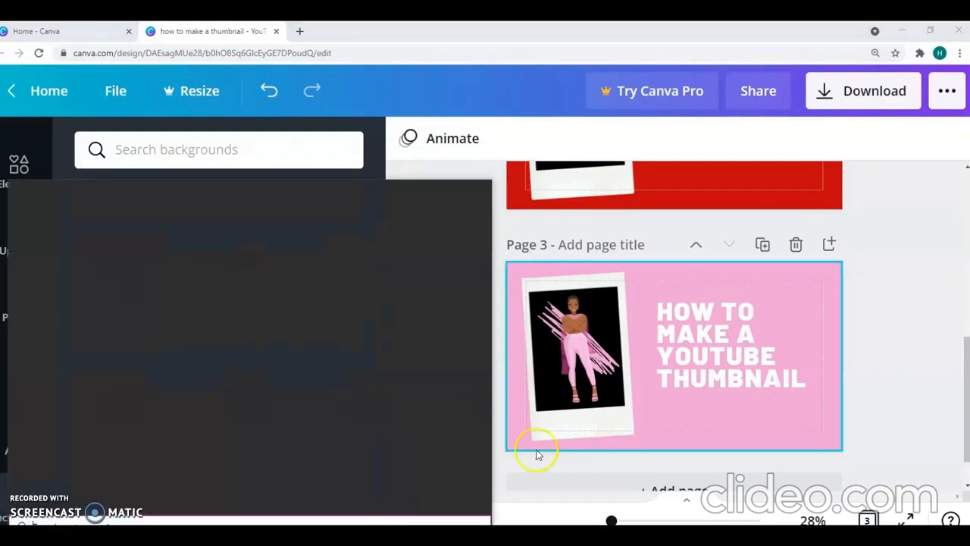
left_click(554, 487)
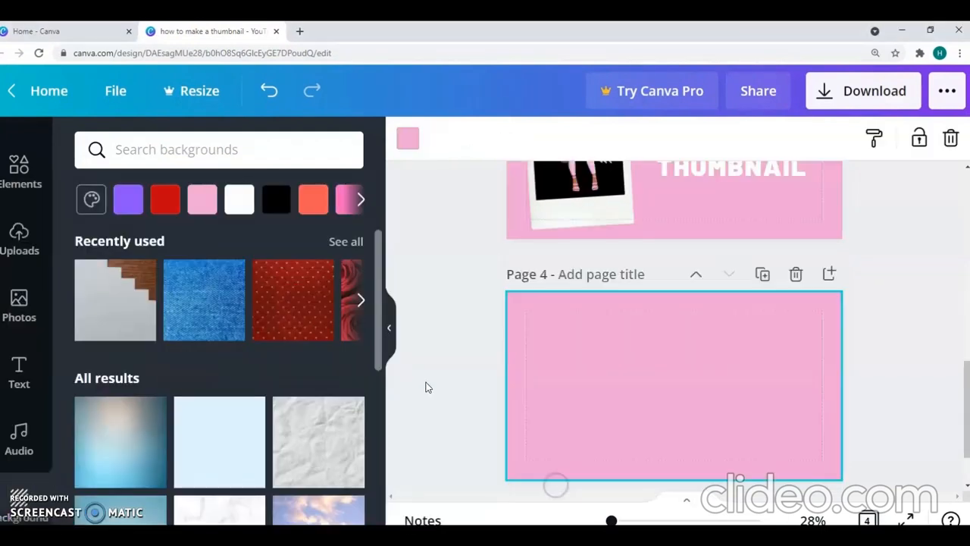
left_click(389, 327)
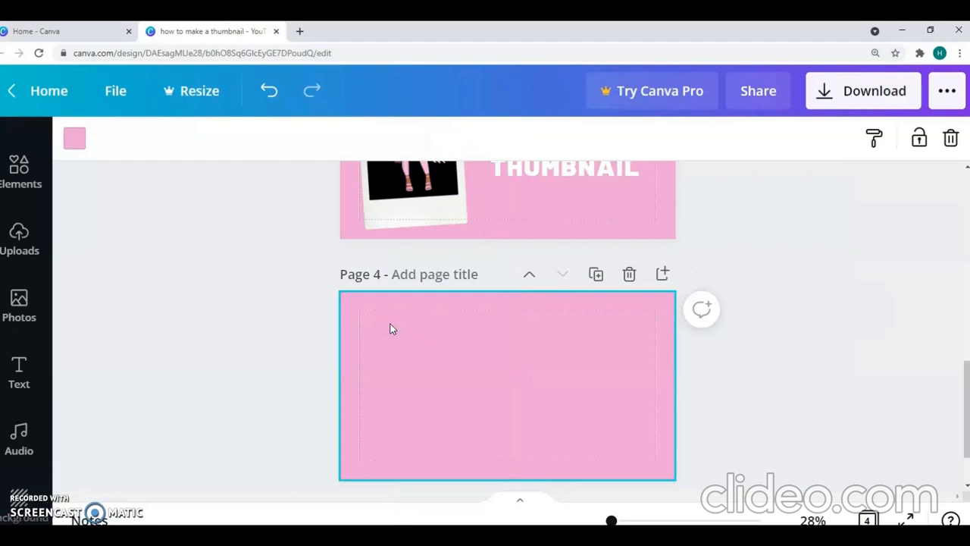
left_click(775, 380)
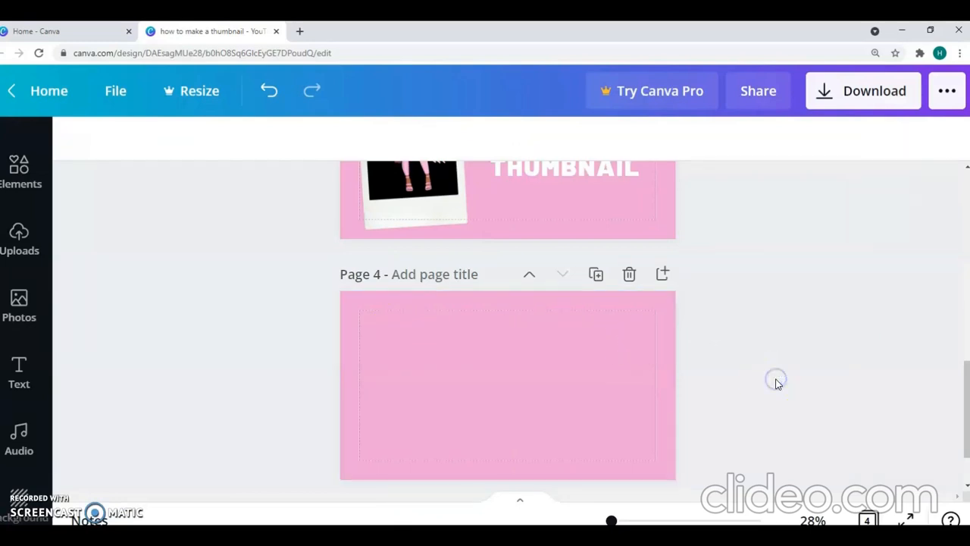
left_click(268, 91)
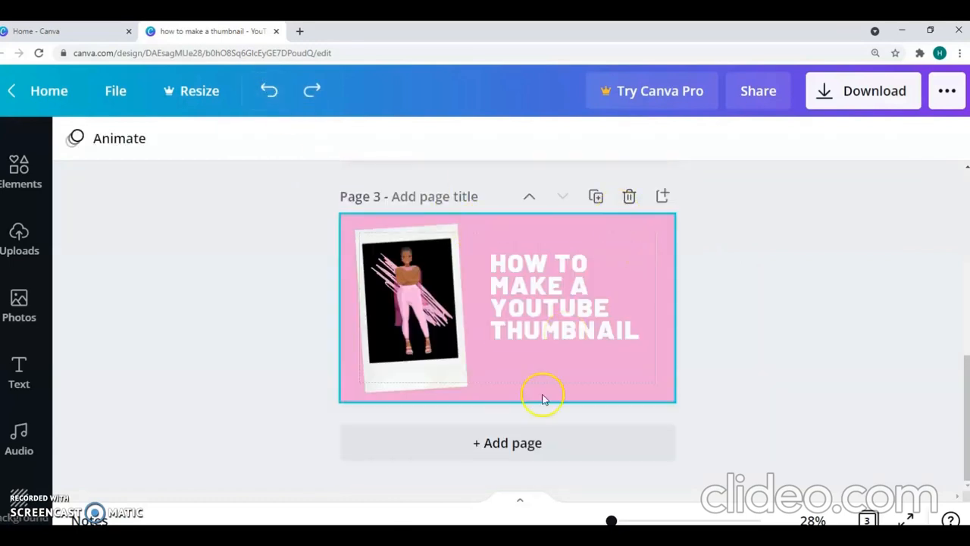
Review the three thumbnails in grid view and look at the download options, closing them without downloading
left_click(866, 520)
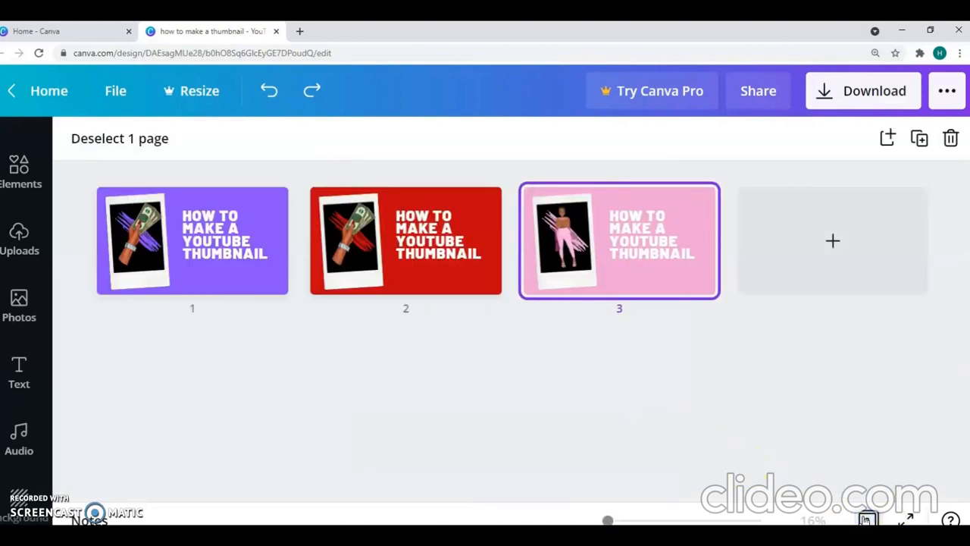
mouse_move(358, 237)
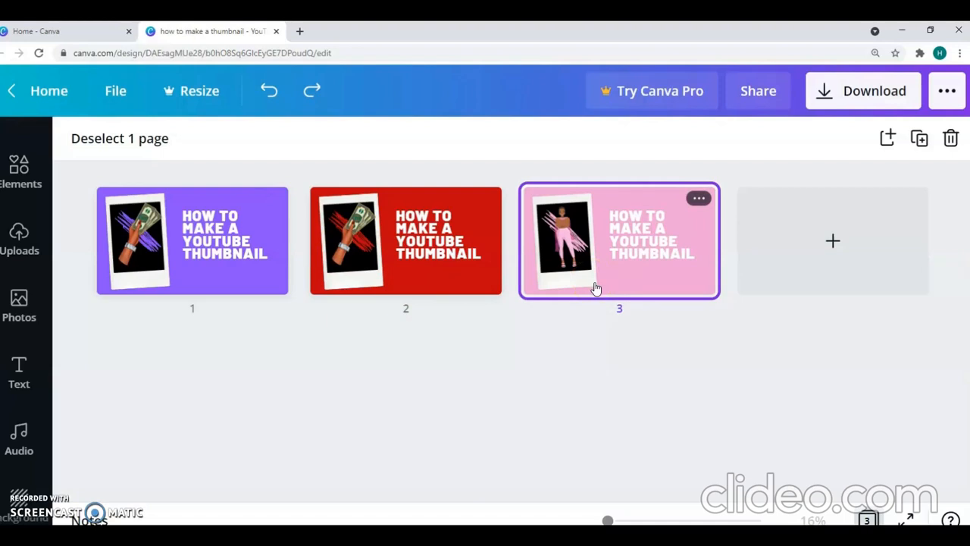
left_click(827, 92)
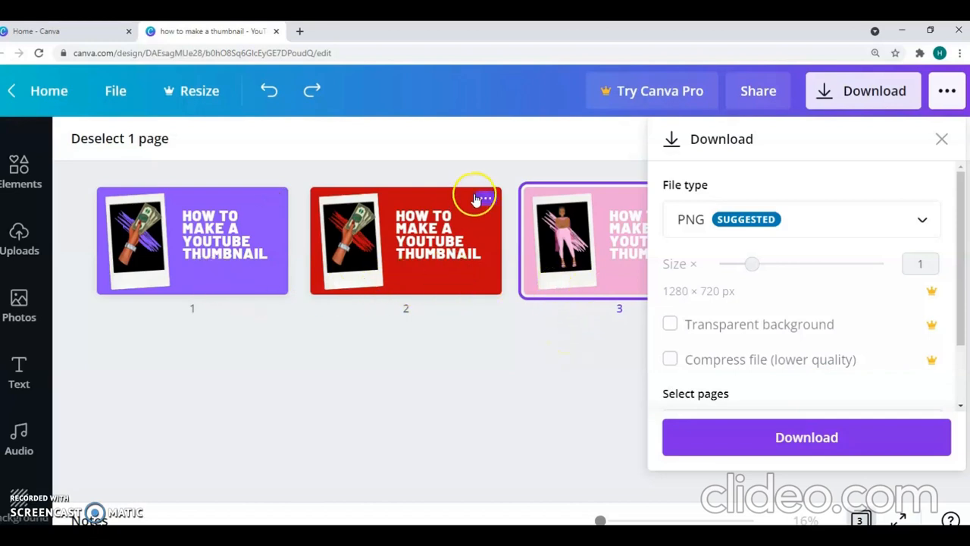
left_click(942, 143)
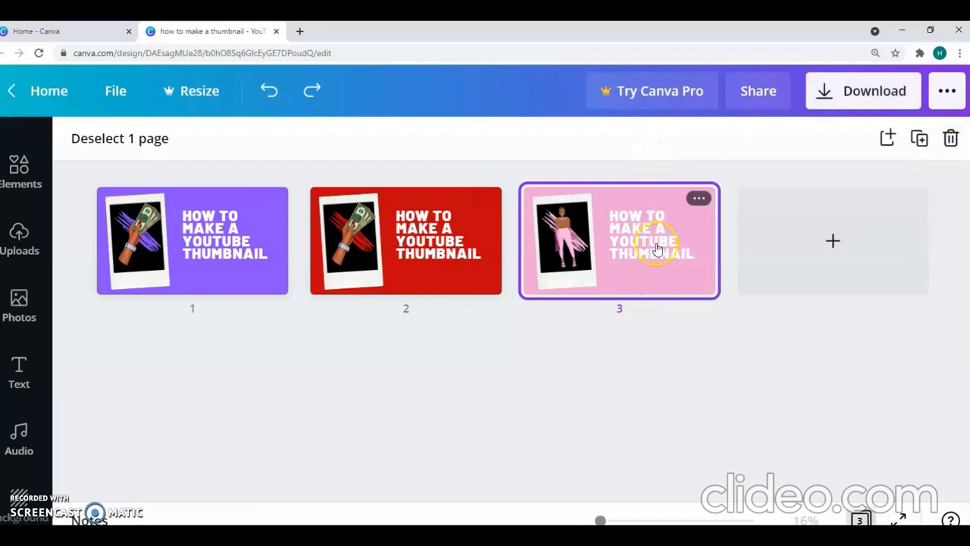
Delete the pink and red pages and download the remaining purple thumbnail as a PNG
left_click(953, 140)
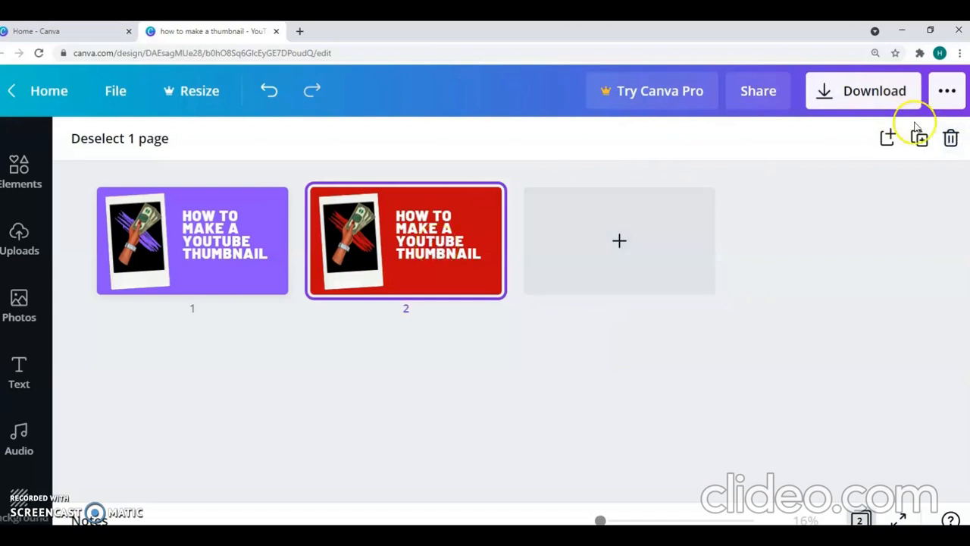
left_click(952, 140)
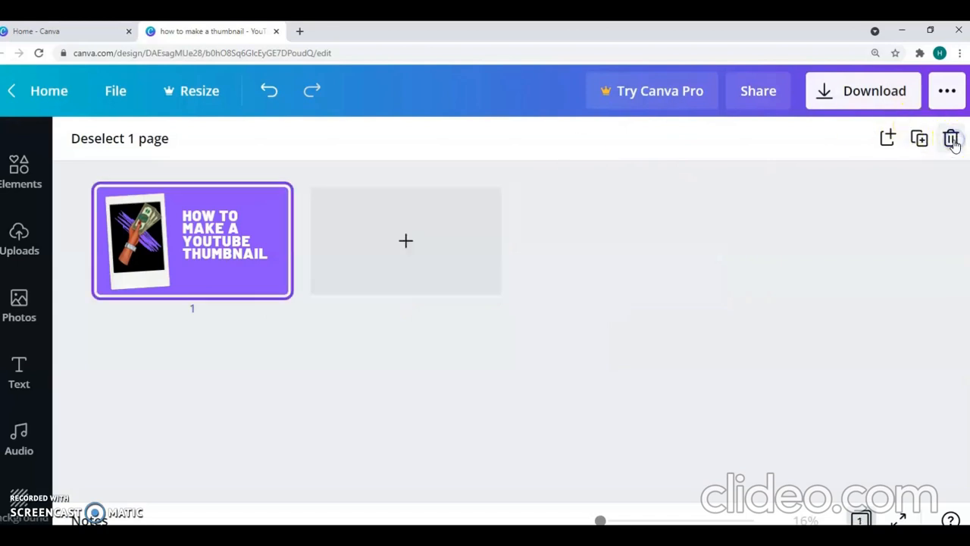
left_click(826, 92)
left_click(807, 434)
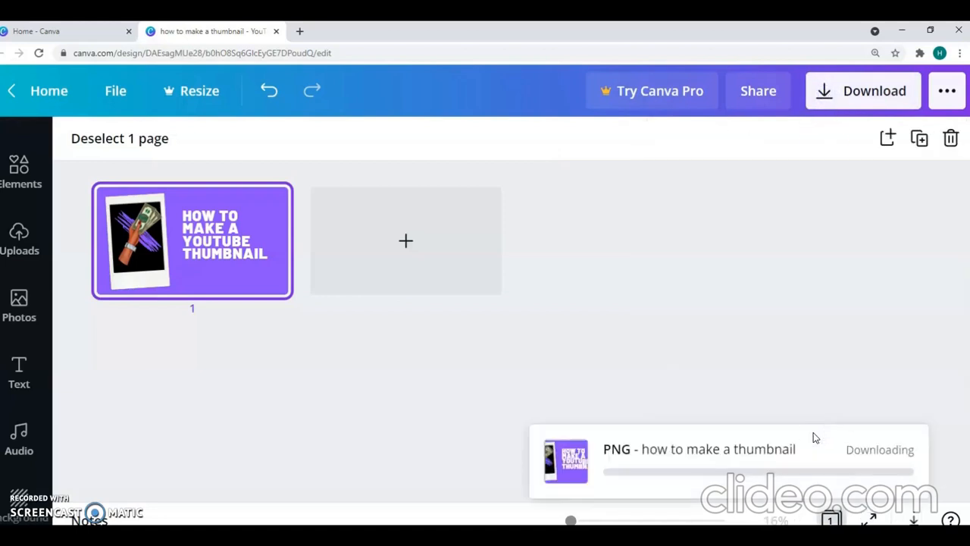
Undo the deletion of the red and pink pages
left_click(271, 99)
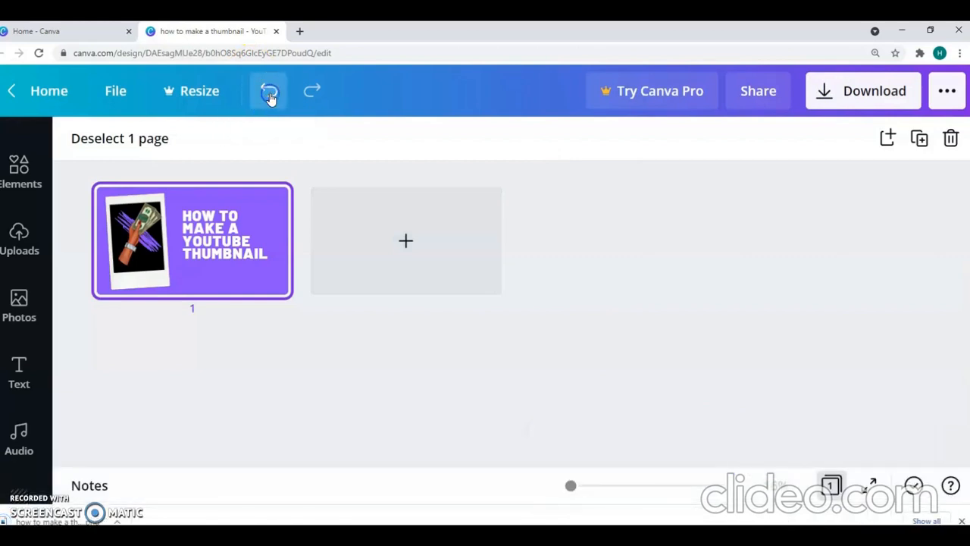
left_click(271, 99)
left_click(271, 99)
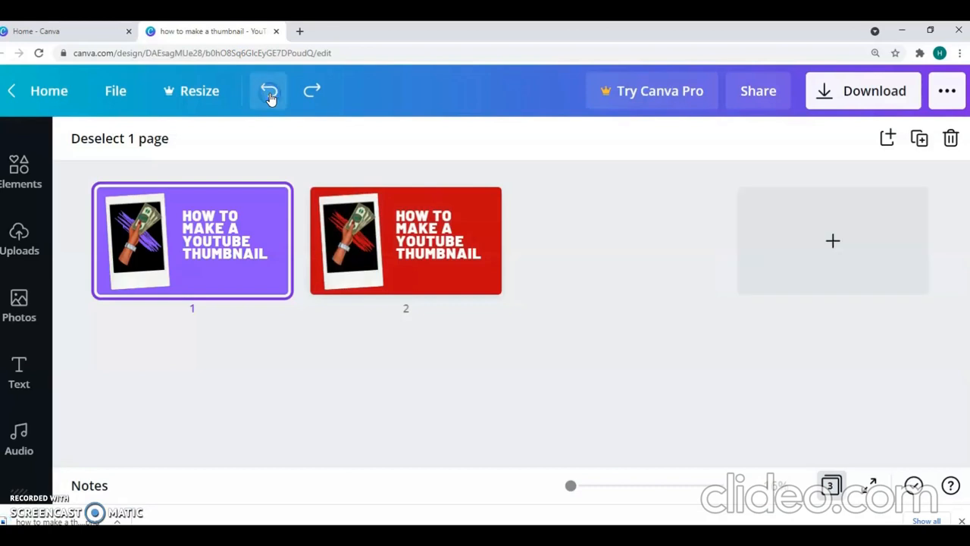